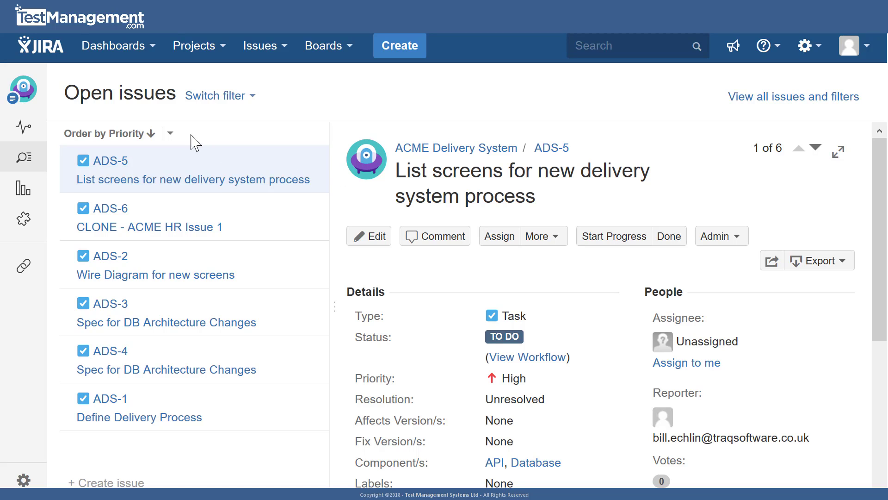
# - Create a new dashboard named My New Dashboard, starting from a blank dashboard
pyautogui.click(144, 56)
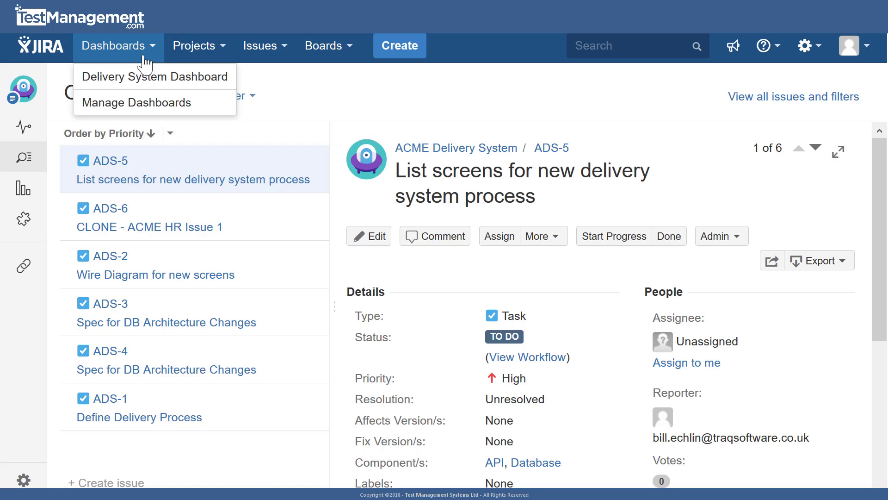
pyautogui.click(154, 106)
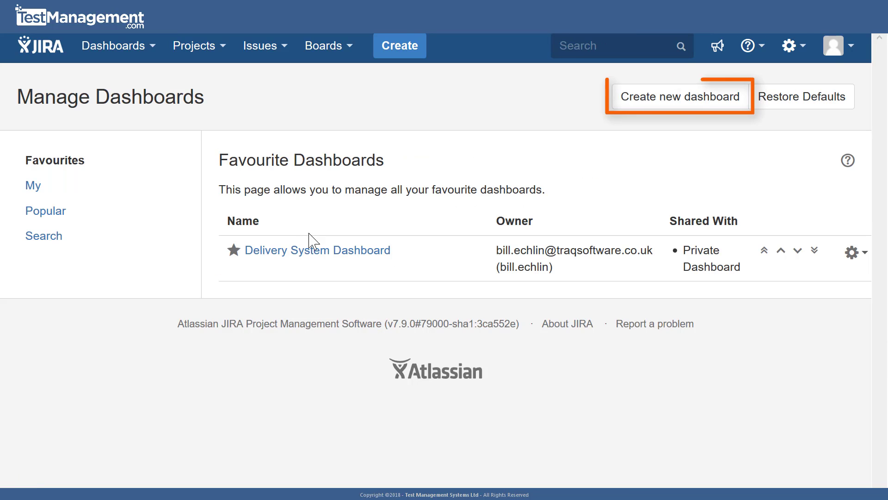
pyautogui.click(686, 102)
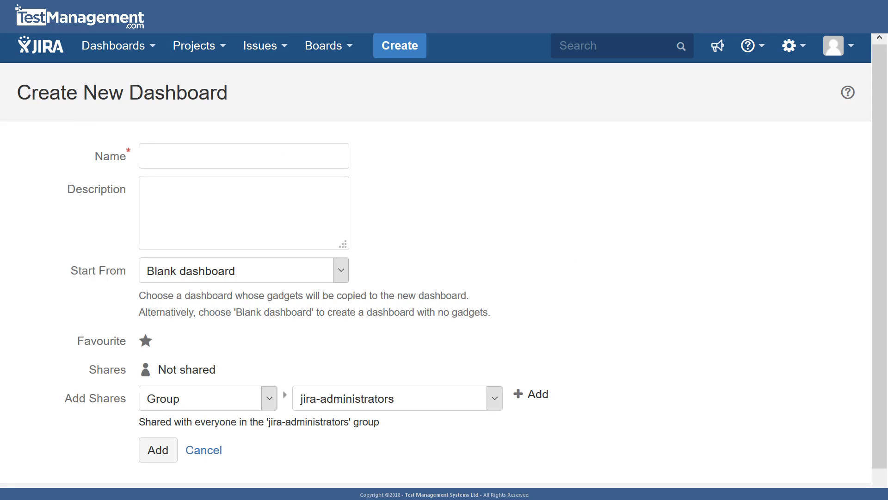
pyautogui.click(249, 158)
pyautogui.write('My New Dashboard')
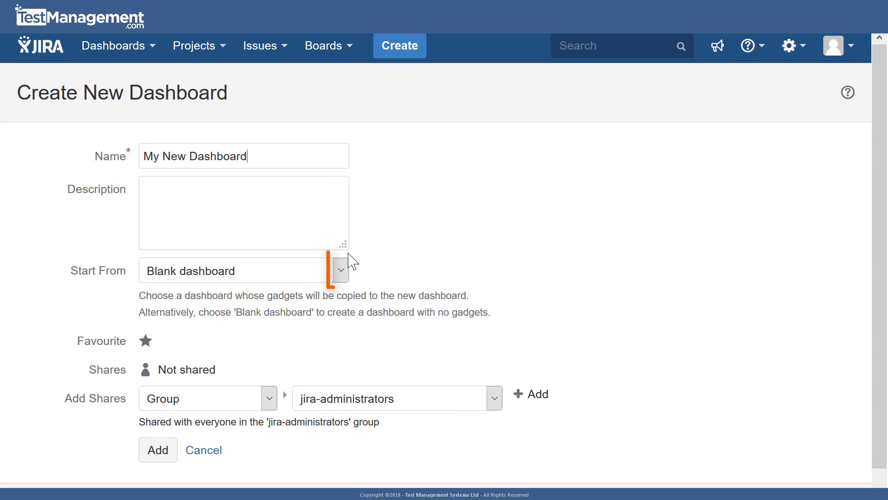
pyautogui.click(344, 270)
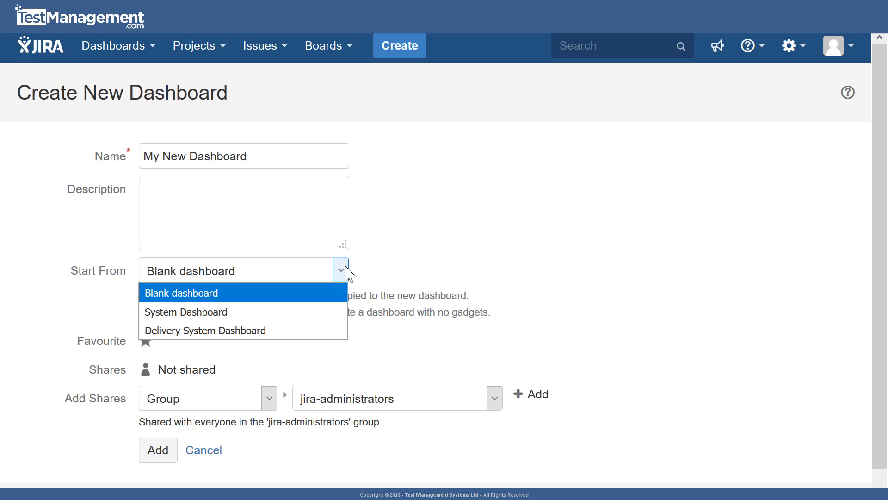
pyautogui.click(344, 270)
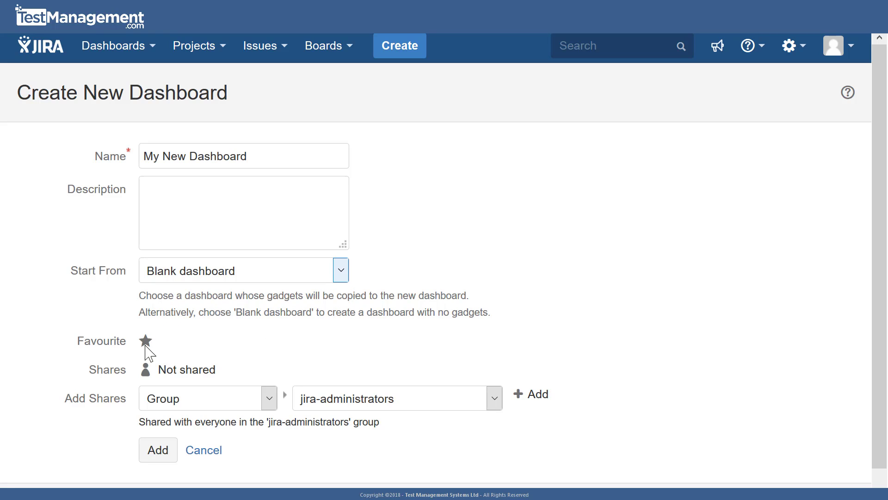
pyautogui.moveTo(168, 370)
pyautogui.click(153, 455)
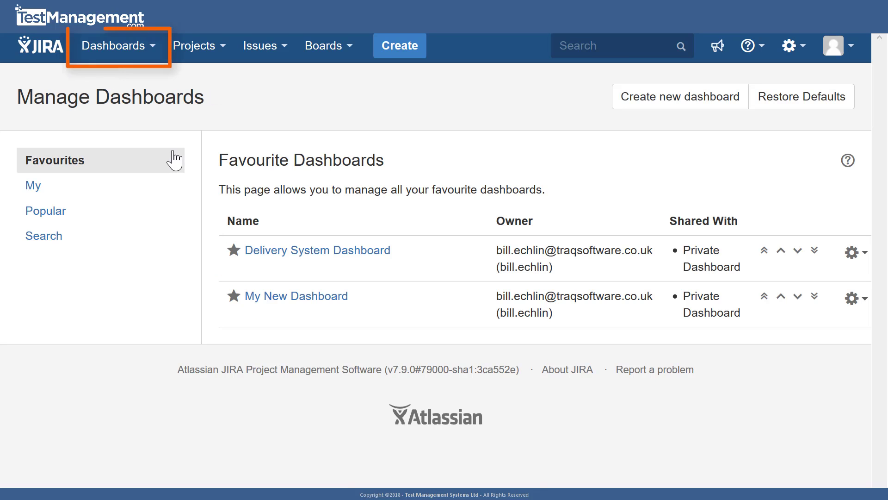
# - Open My New Dashboard from the list of favourite dashboards
pyautogui.click(146, 45)
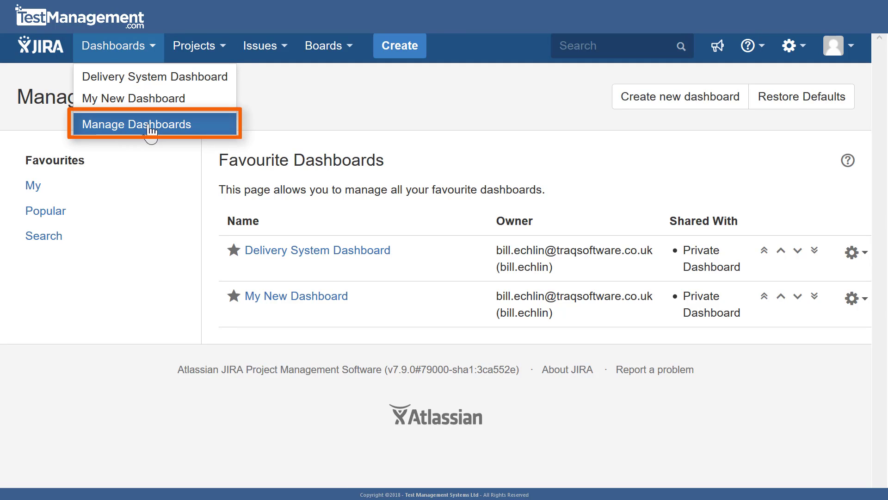
pyautogui.click(343, 124)
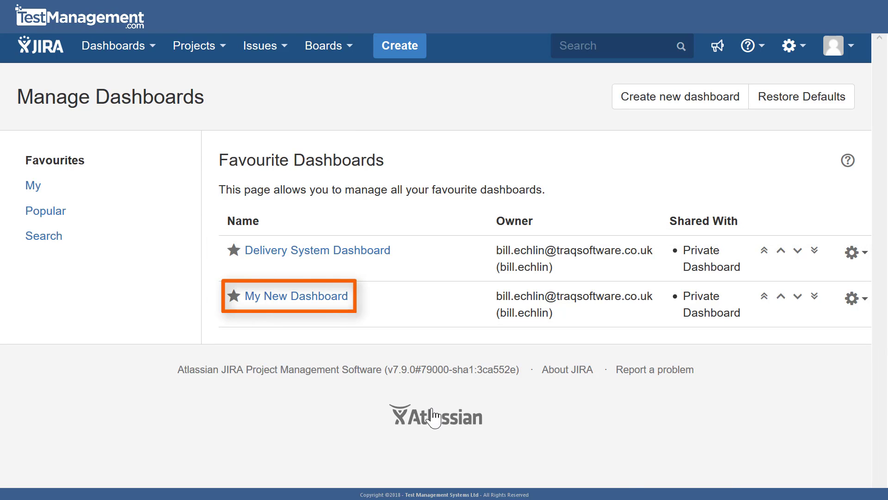
pyautogui.click(304, 298)
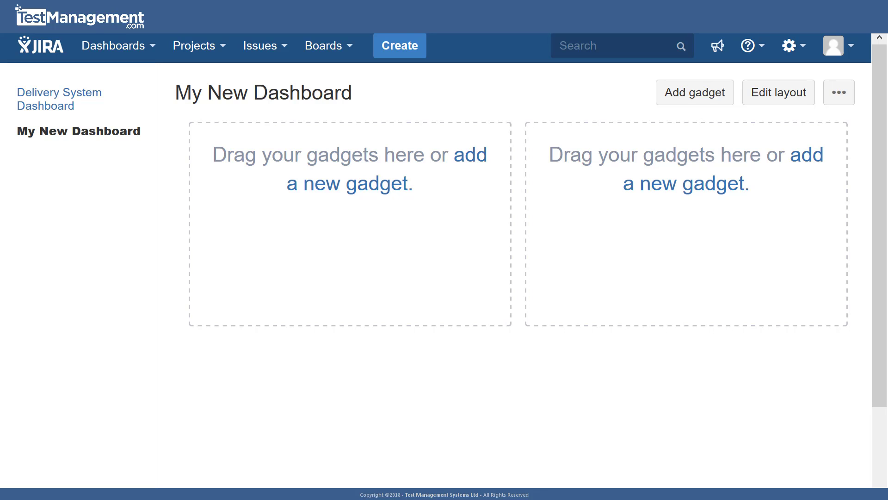
# - Load all available gadgets, search for "assig" and add the Assigned to Me gadget to the dashboard's first column
pyautogui.click(382, 190)
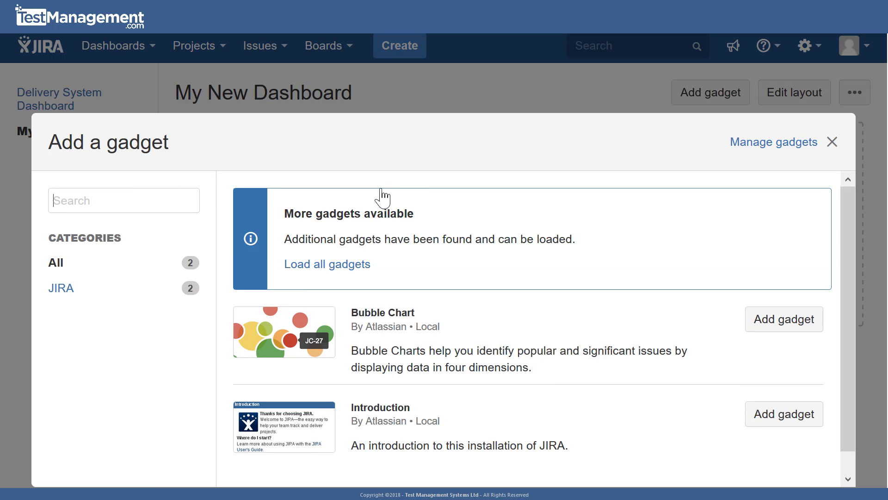
pyautogui.write('assig')
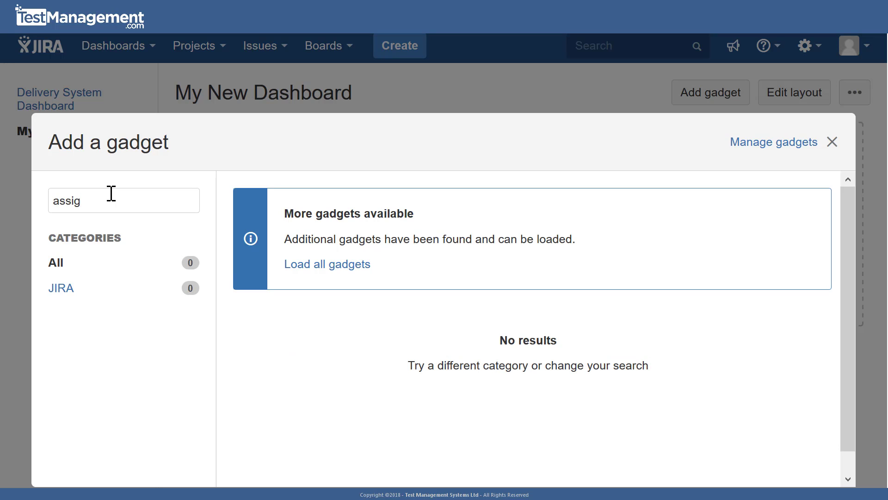
pyautogui.click(318, 270)
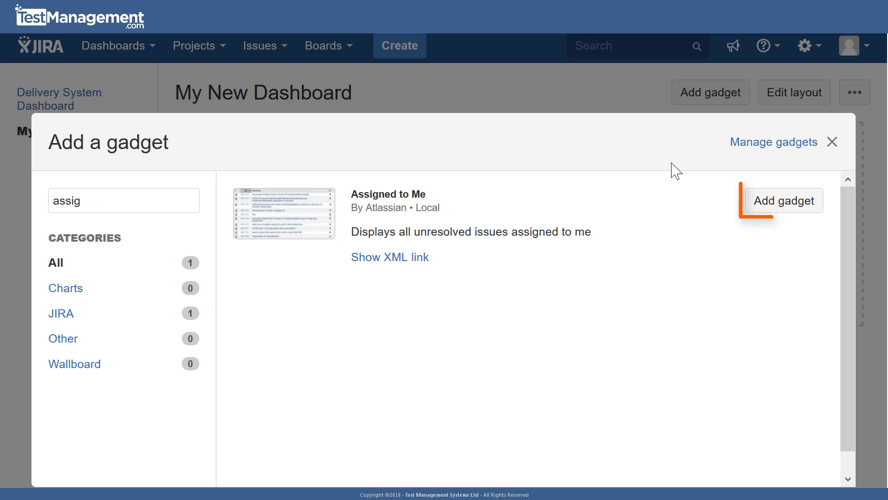
pyautogui.click(786, 203)
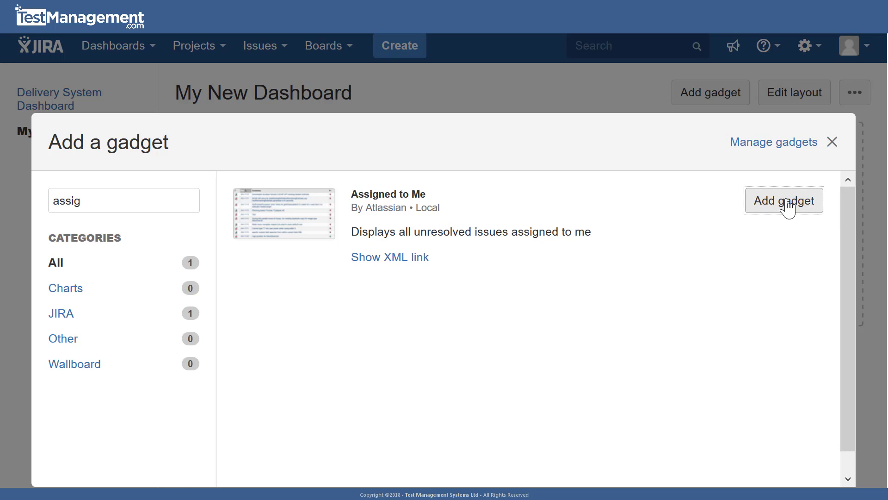
pyautogui.click(835, 143)
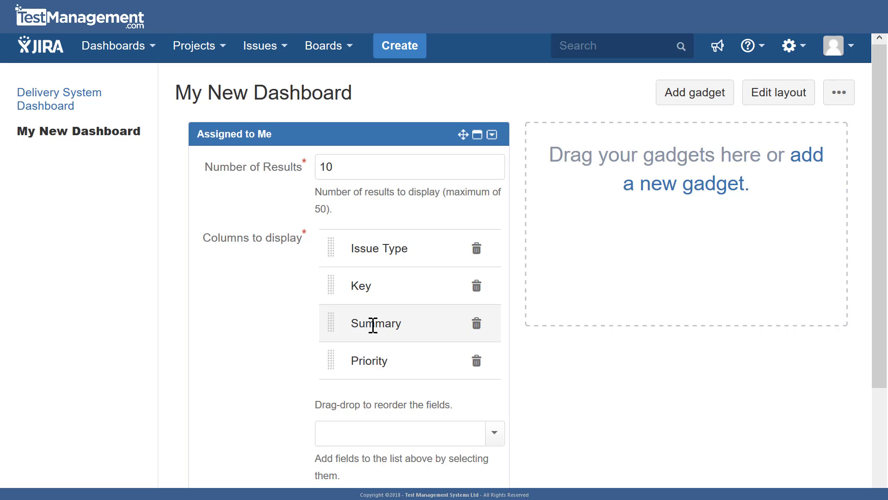
# - Set the Assigned to Me gadget to 15 results with updates every 15 minutes, and save its configuration
pyautogui.moveTo(331, 165); pyautogui.dragTo(291, 169)
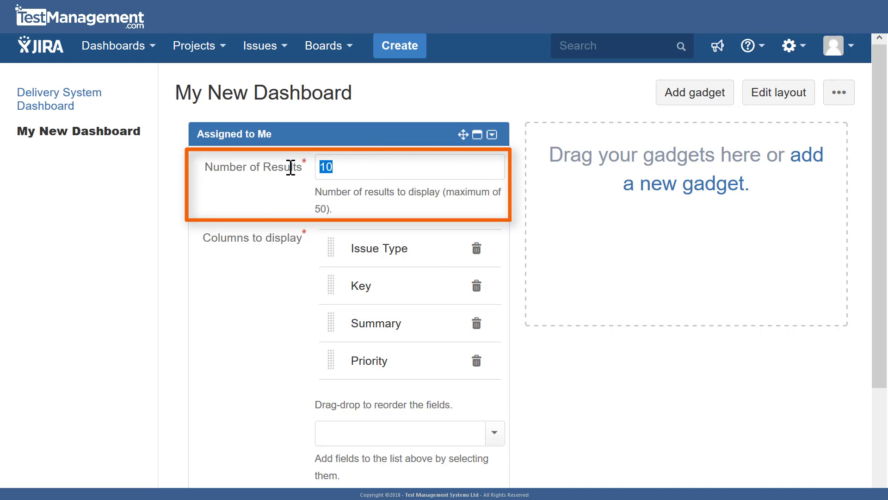
pyautogui.write('15')
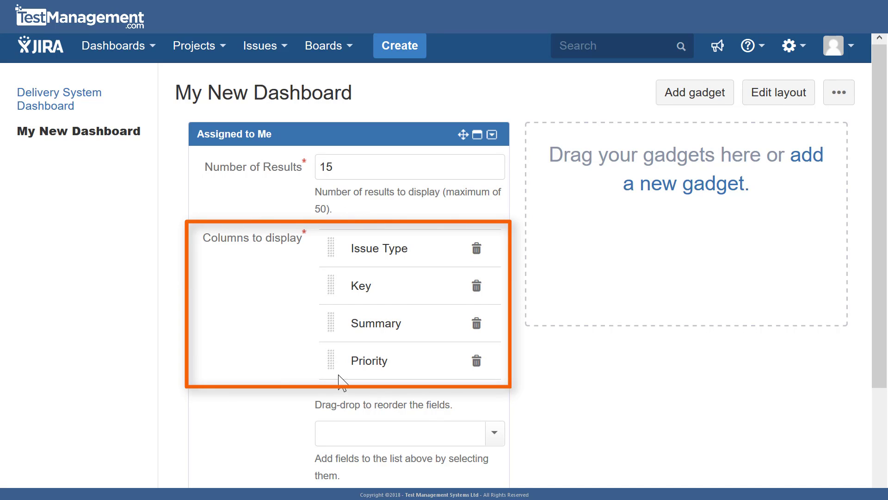
pyautogui.scroll(-4, 340, 367)
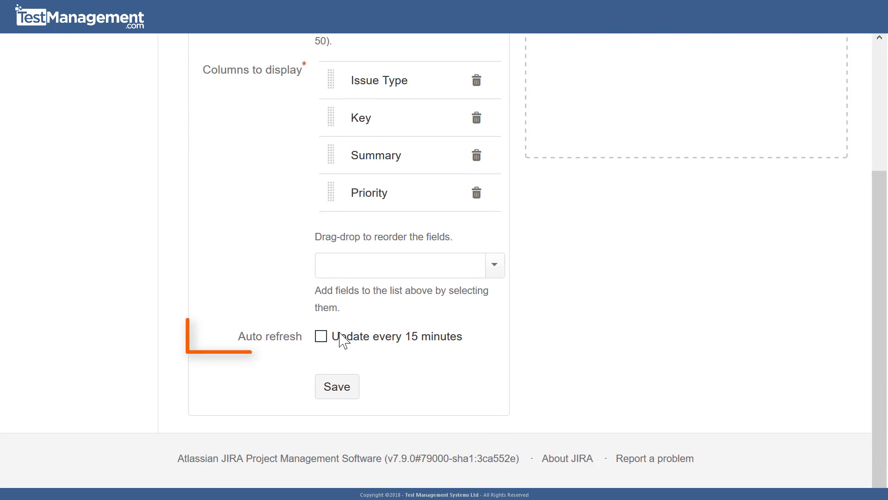
pyautogui.click(321, 336)
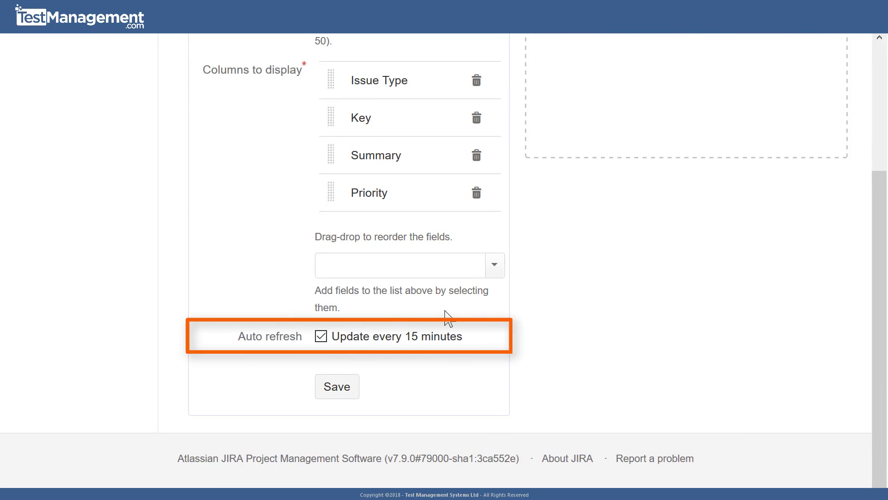
pyautogui.click(343, 393)
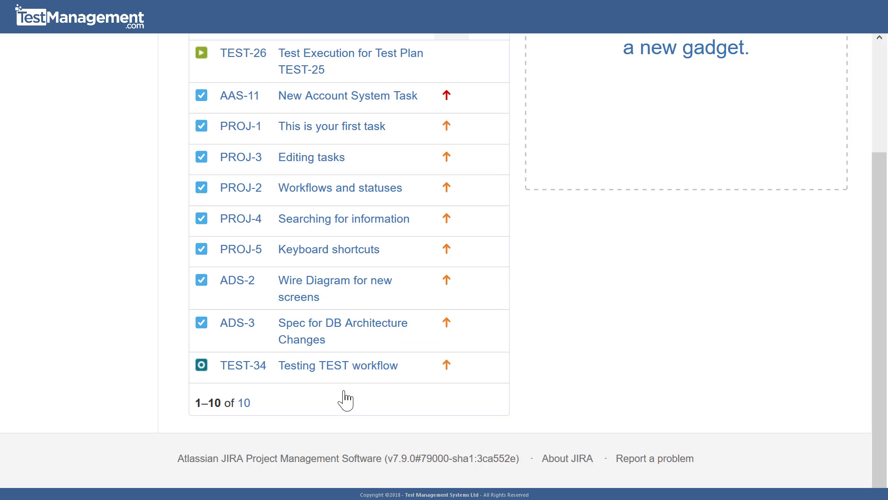
pyautogui.scroll(3, 601, 362)
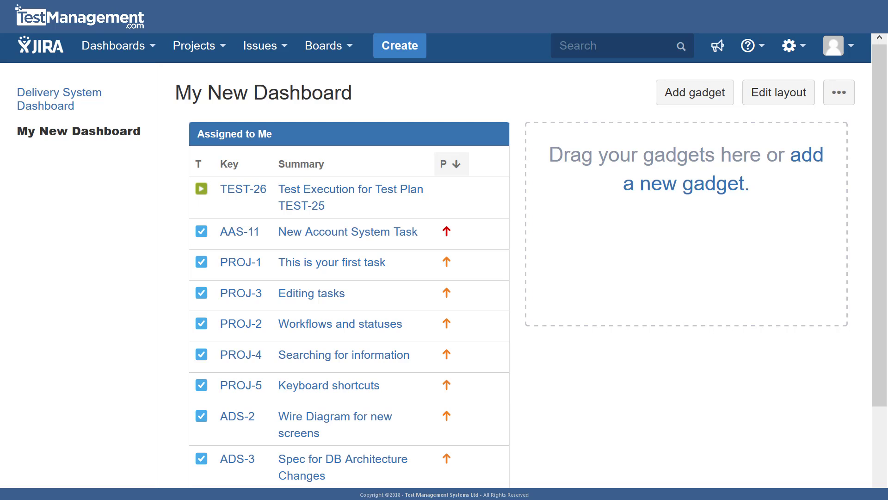
# - Search the gadgets for "issue st" and add the Issue Statistics gadget to the dashboard's second column
pyautogui.click(805, 158)
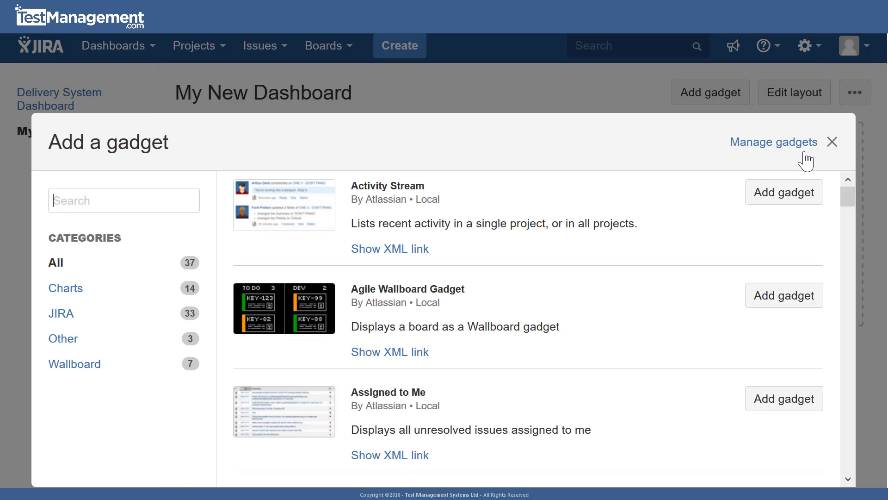
pyautogui.click(149, 209)
pyautogui.write('issue st')
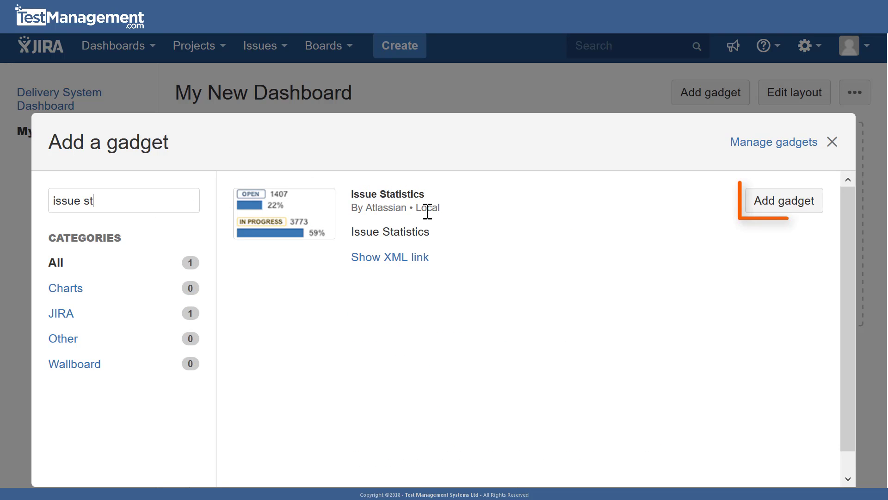
pyautogui.click(787, 209)
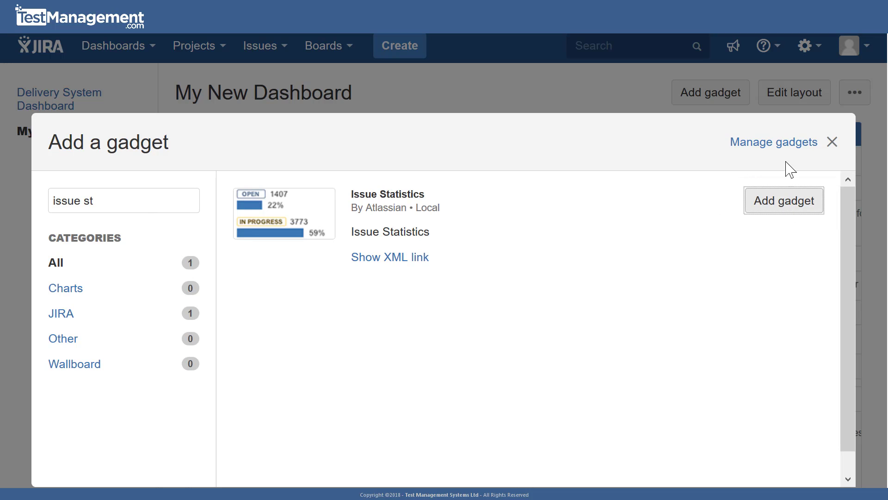
pyautogui.click(832, 142)
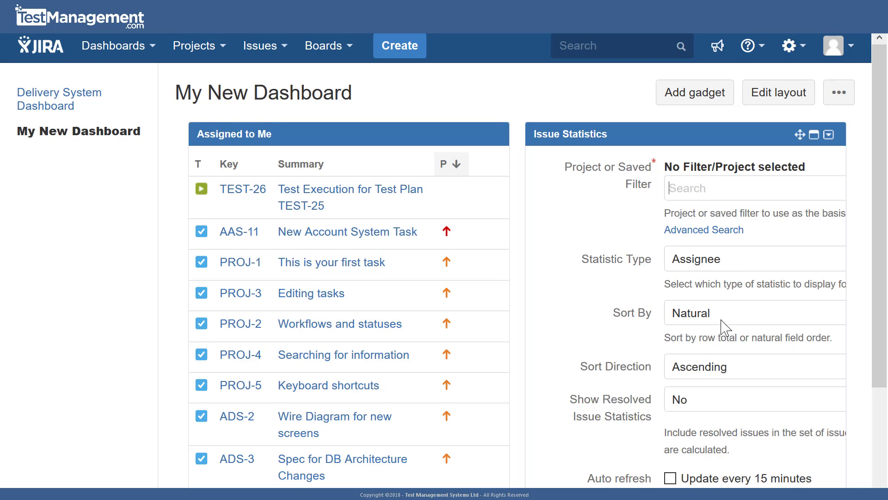
# - Turn on updates every 15 minutes for the Issue Statistics gadget and try to save its configuration
pyautogui.scroll(-2, 723, 326)
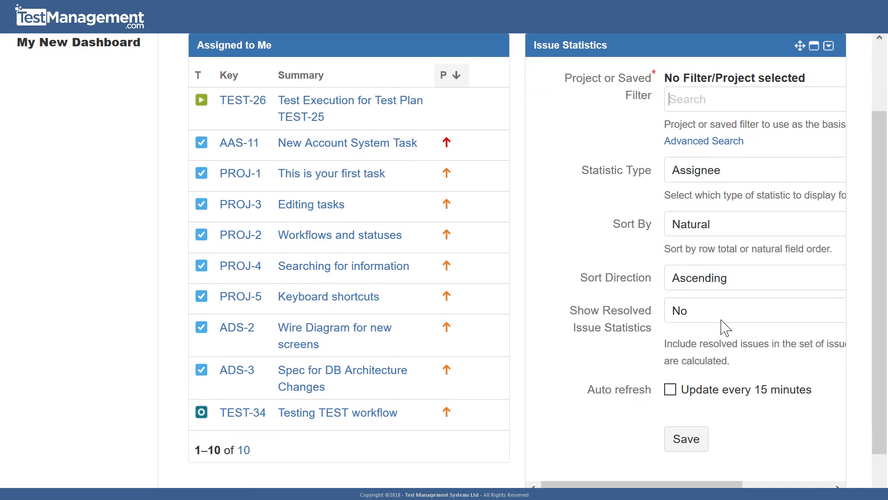
pyautogui.click(670, 389)
pyautogui.click(688, 444)
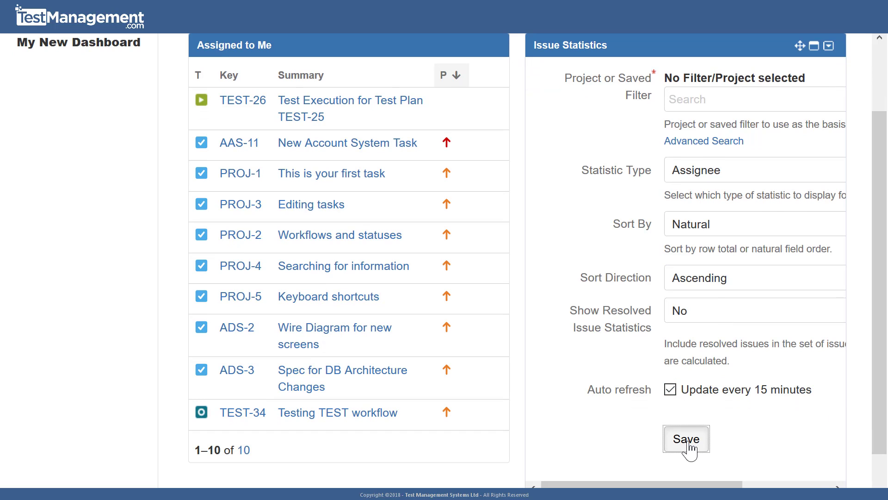
pyautogui.click(685, 458)
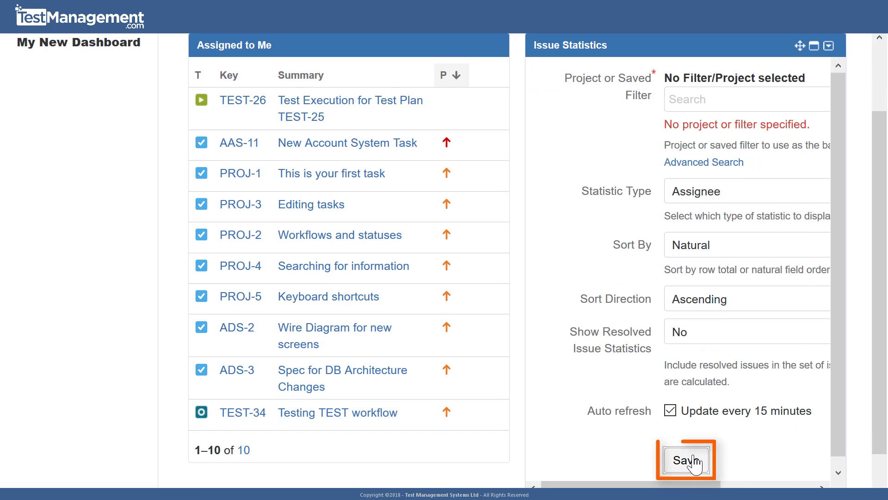
# - Search for "PROJ", choose ACME Proj 1 as the Issue Statistics gadget's project, and save the configuration
pyautogui.click(704, 97)
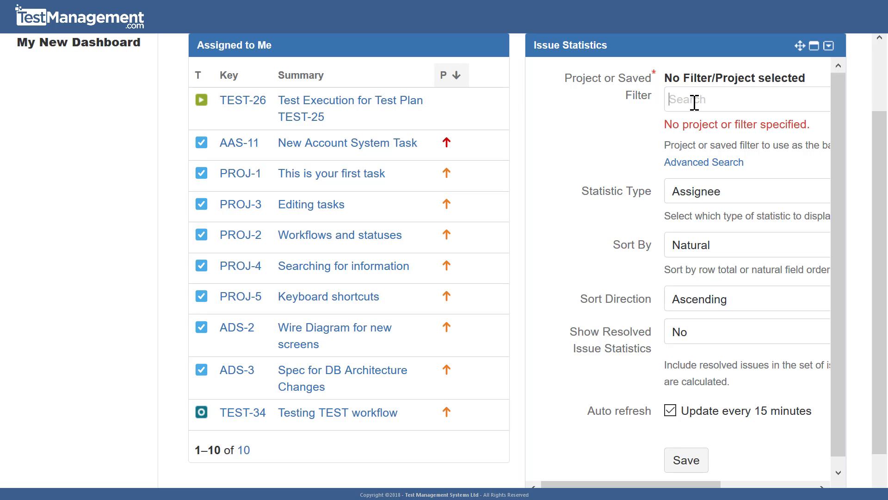
pyautogui.write('PROJ')
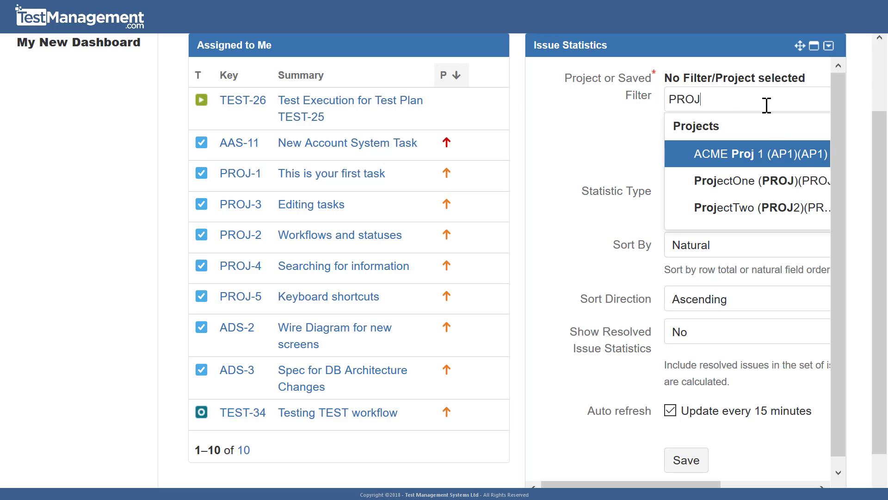
pyautogui.click(779, 157)
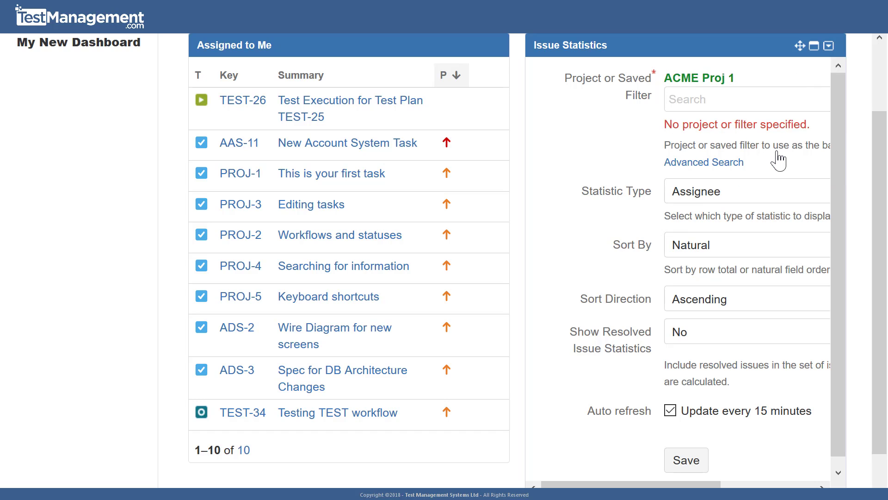
pyautogui.click(695, 464)
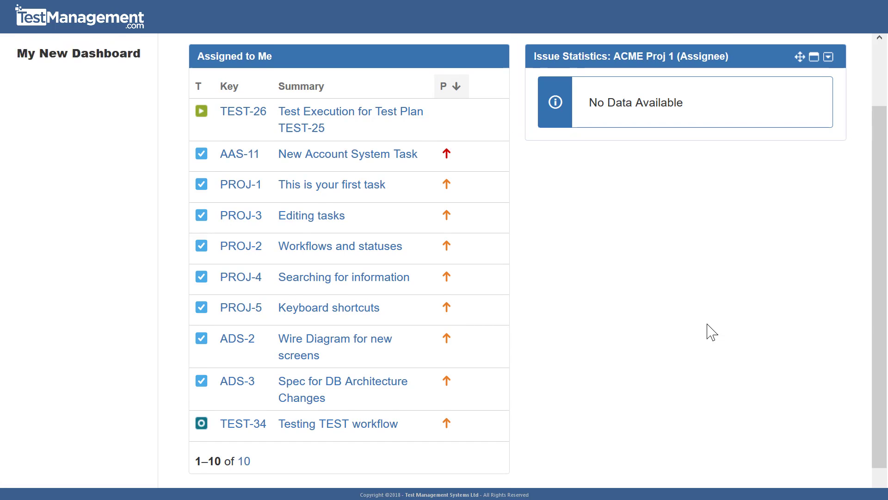
# - Edit the Issue Statistics gadget, search for "acme", choose ACME Delivery System as its project, and save the configuration
pyautogui.scroll(2, 712, 331)
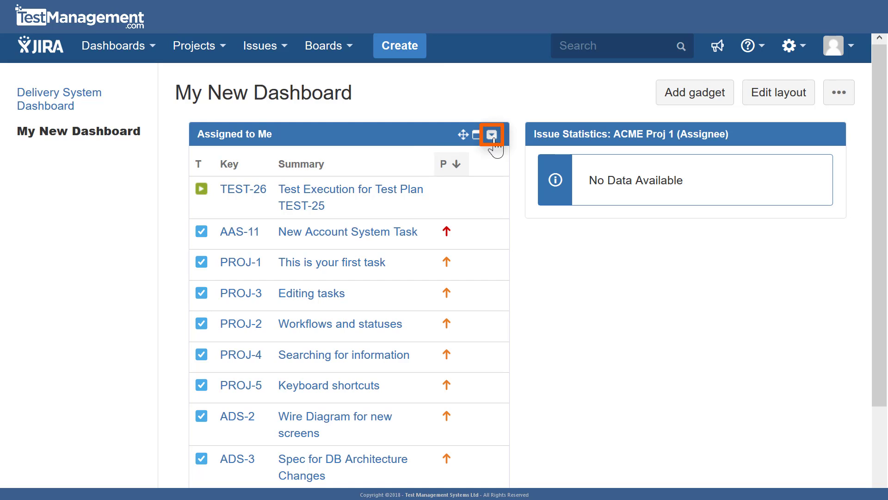
pyautogui.click(493, 139)
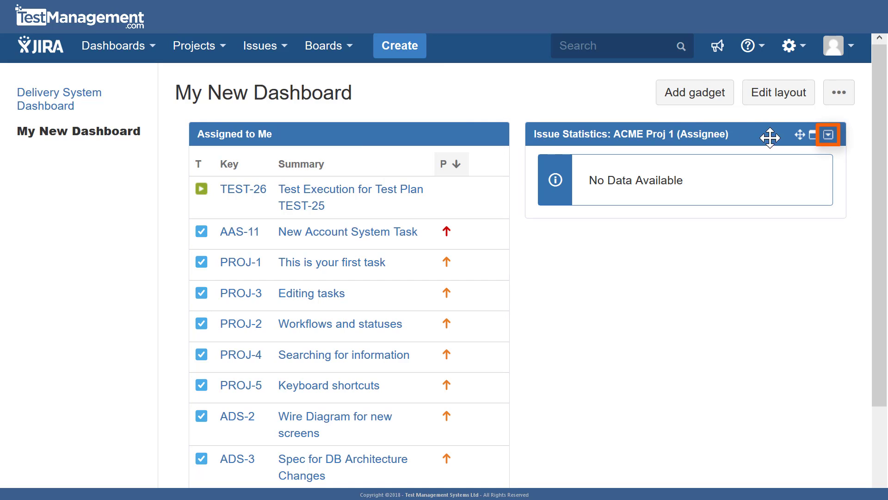
pyautogui.click(823, 139)
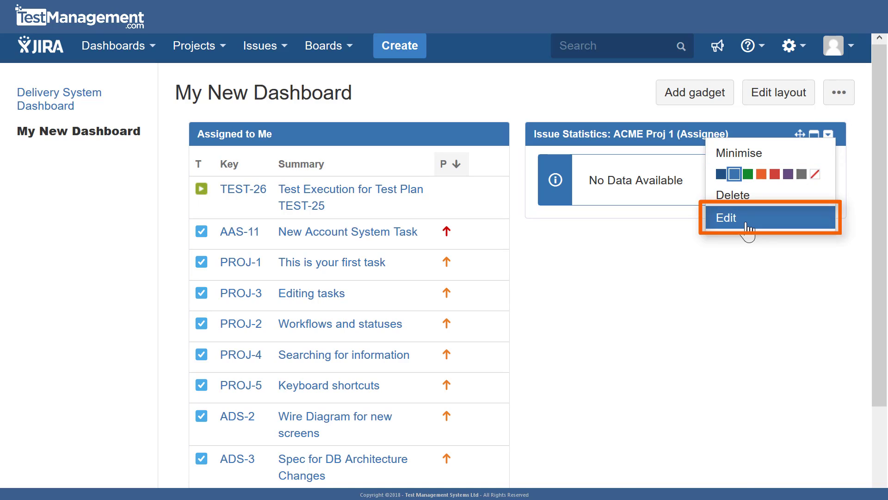
pyautogui.click(747, 228)
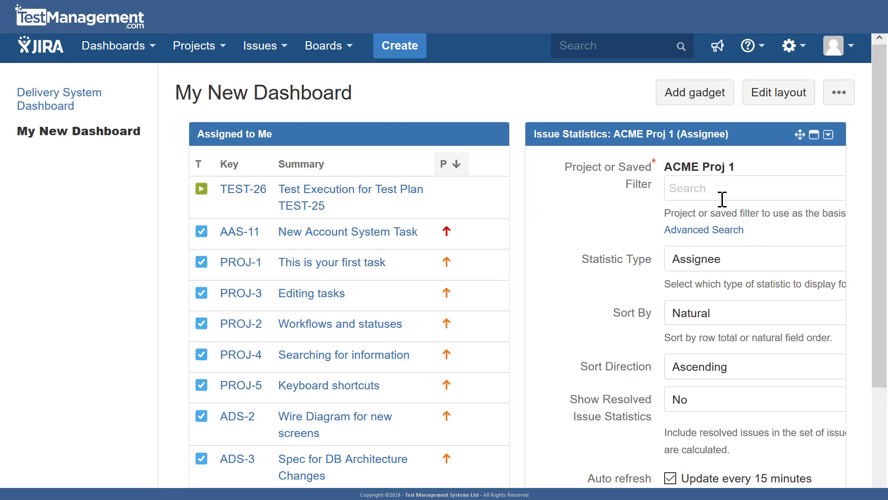
pyautogui.write('acme')
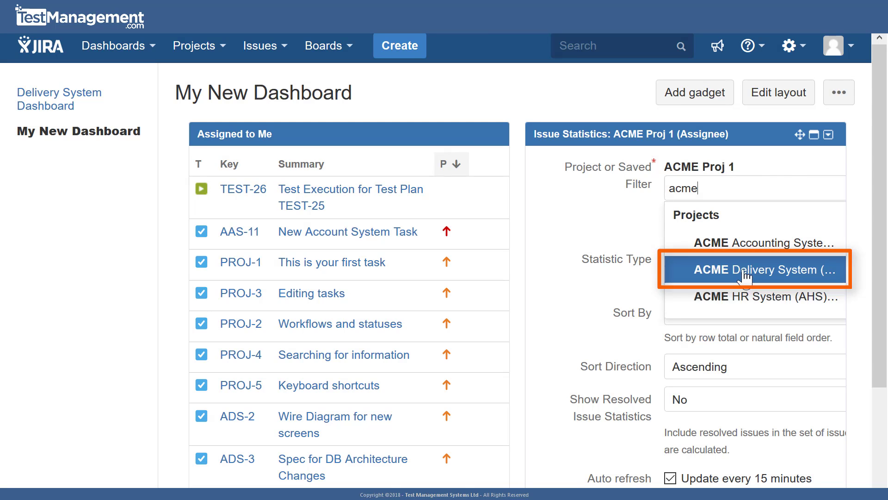
pyautogui.click(745, 271)
pyautogui.scroll(-4, 594, 258)
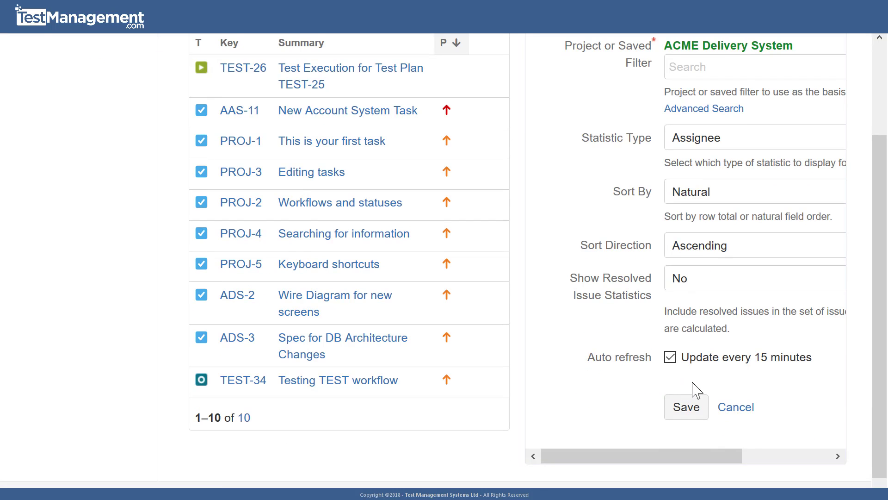
pyautogui.click(684, 358)
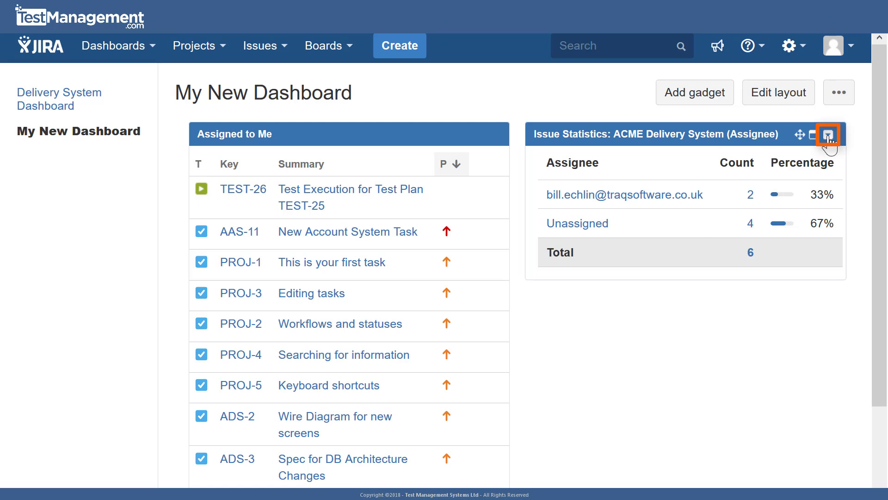
# - Open the configuration of the Issue Statistics gadget for editing
pyautogui.click(828, 135)
pyautogui.click(757, 226)
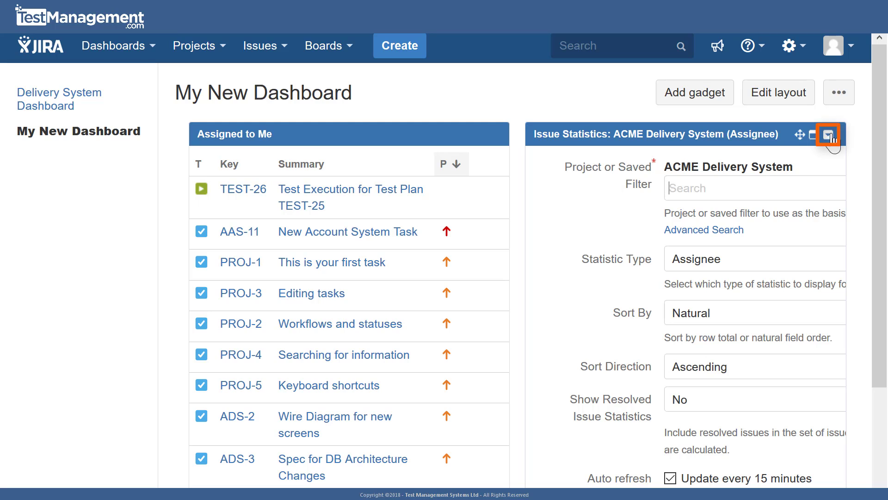
pyautogui.click(828, 135)
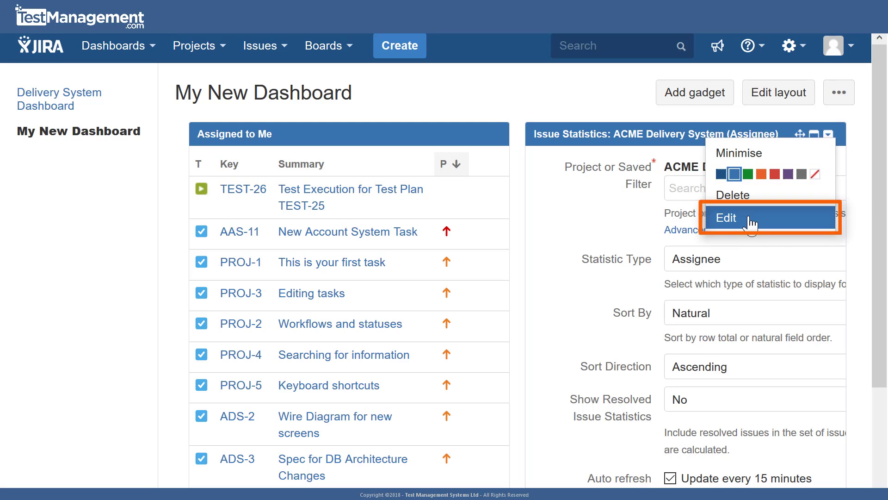
pyautogui.click(753, 219)
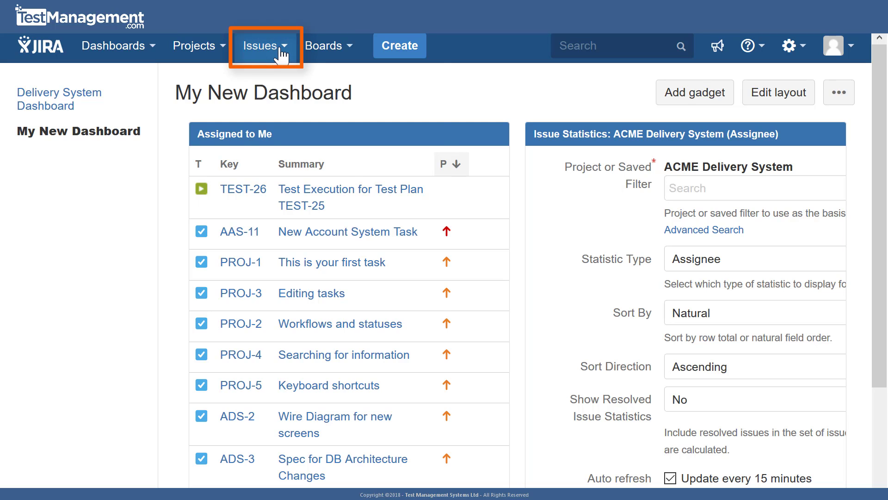
# - Go to the current issue search, open the My open issues filter, and copy the filter's name
pyautogui.click(282, 54)
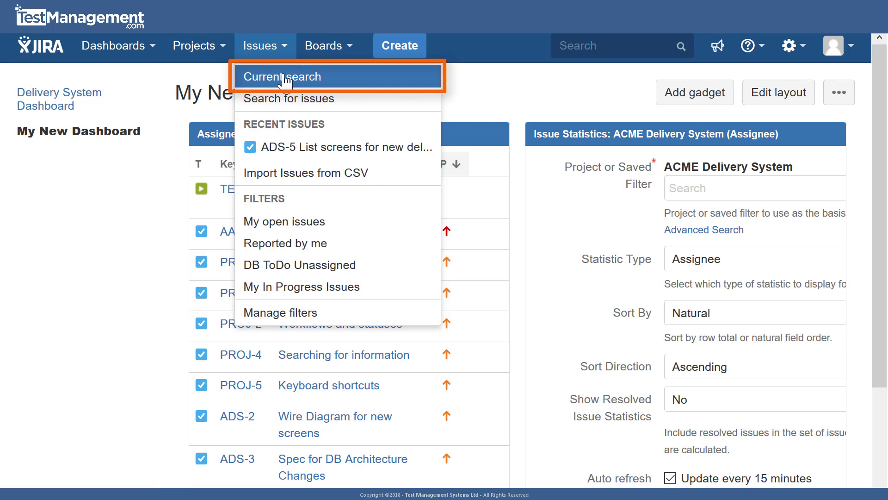
pyautogui.click(284, 77)
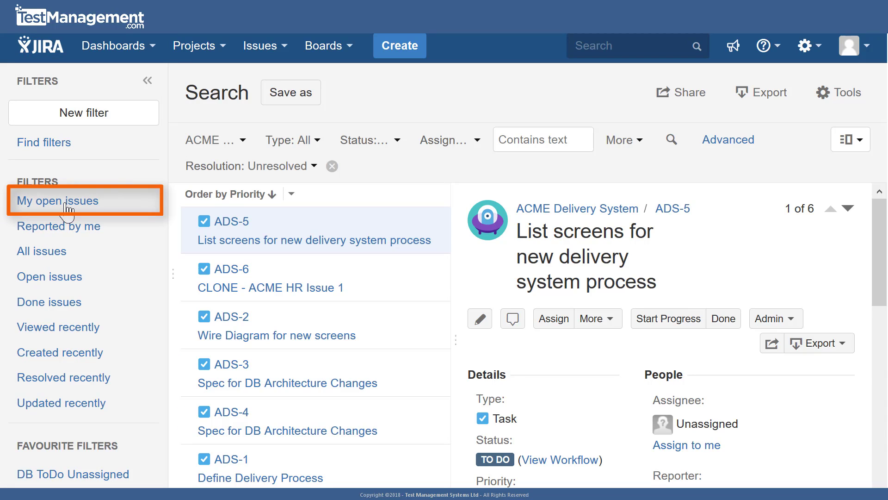
pyautogui.click(66, 203)
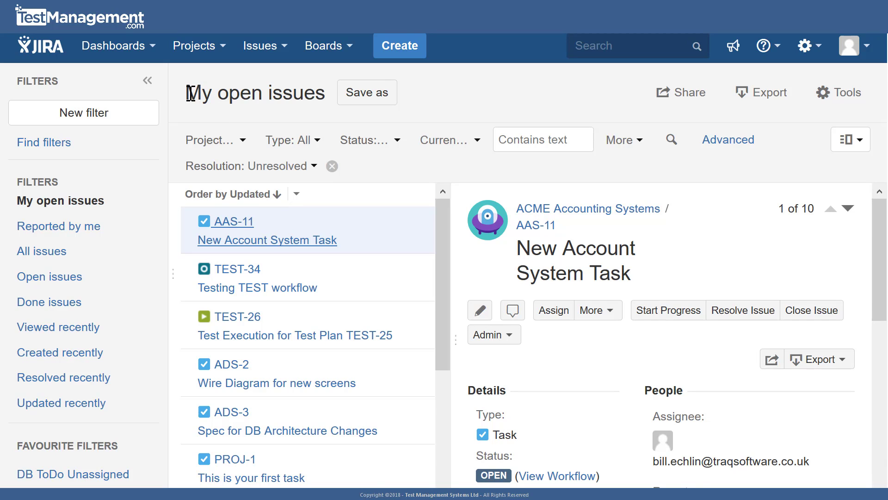
pyautogui.tripleClick(190, 92)
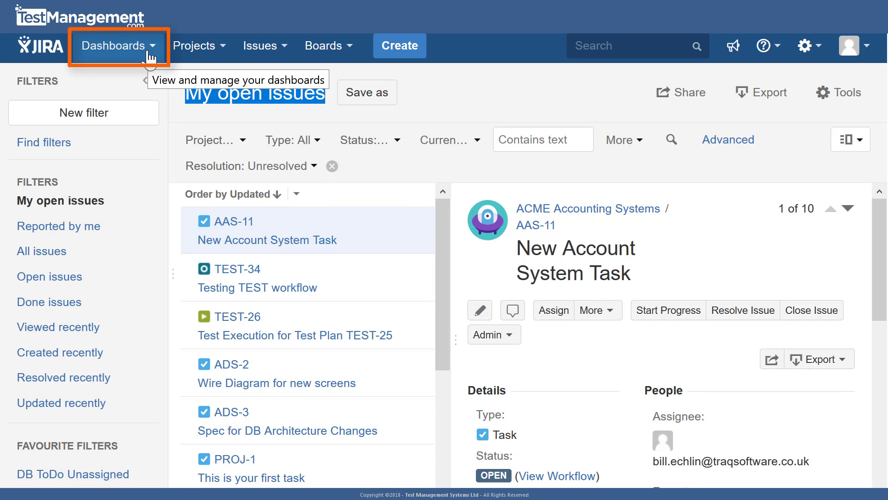
# - Open My New Dashboard from the list of favourite dashboards
pyautogui.click(149, 57)
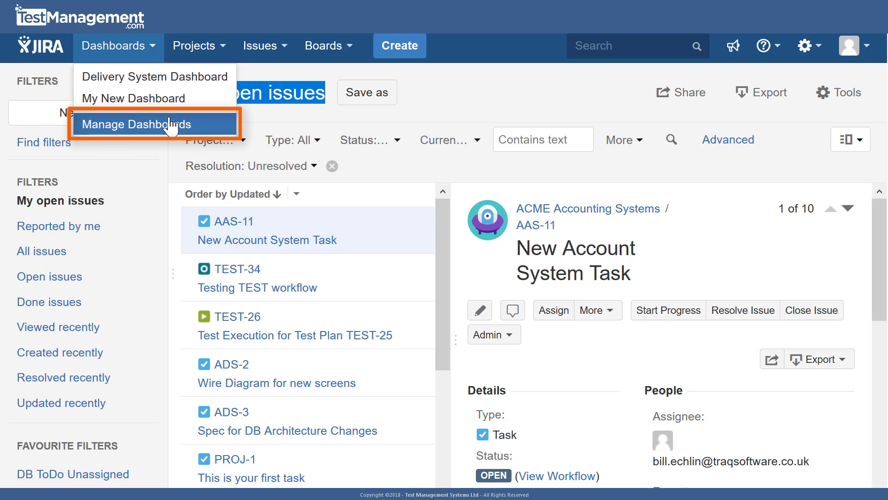
pyautogui.click(172, 124)
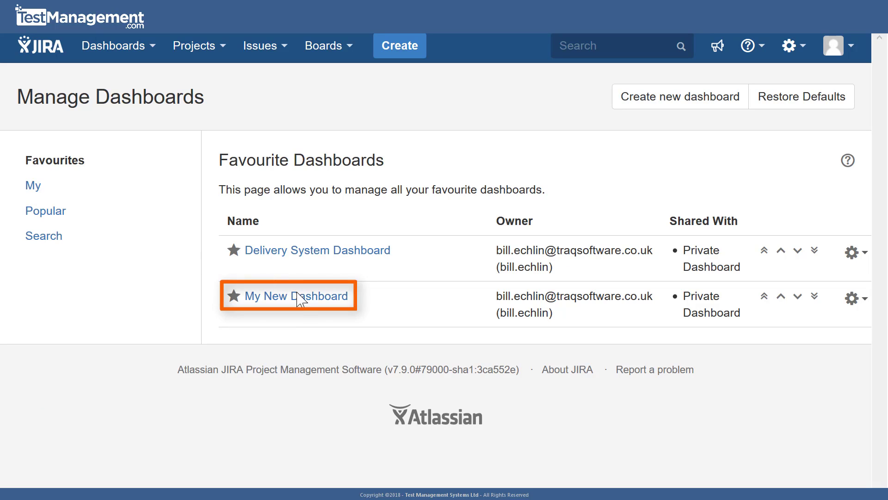
pyautogui.click(299, 301)
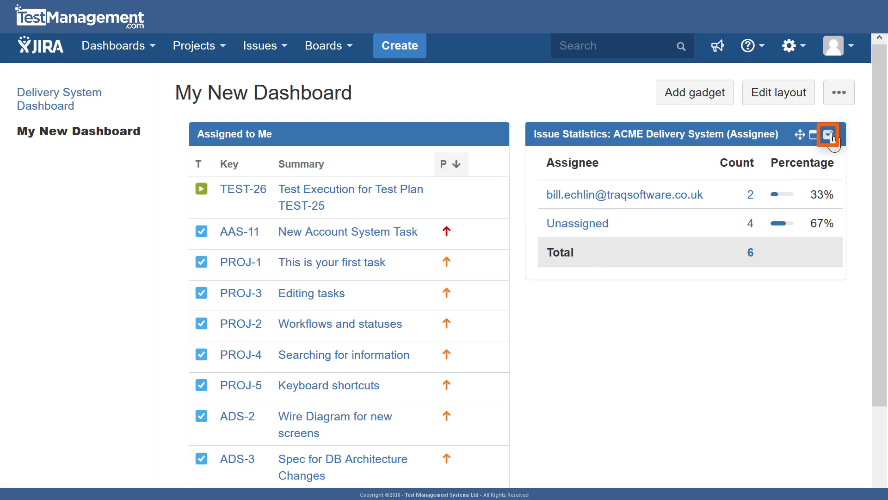
# - Edit the Issue Statistics gadget, search for "My open issues", choose the My In Progress Issues filter, and save the configuration
pyautogui.click(828, 134)
pyautogui.click(745, 226)
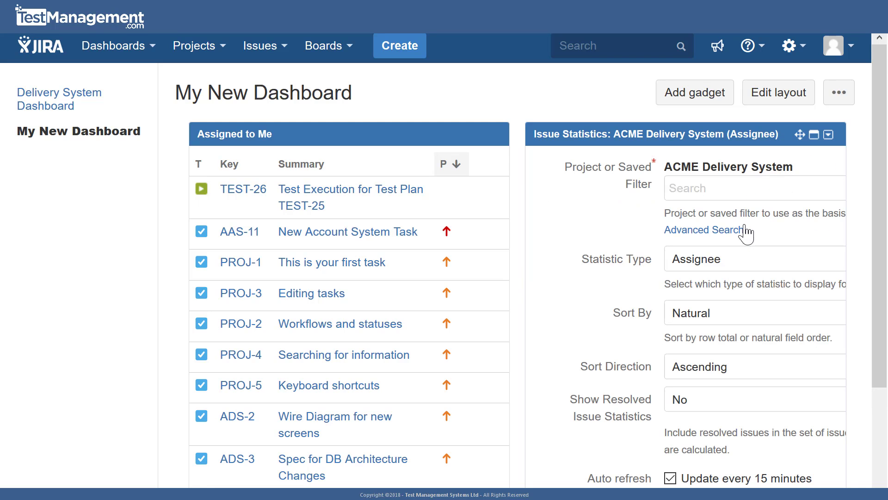
pyautogui.click(733, 187)
pyautogui.write('My open issues')
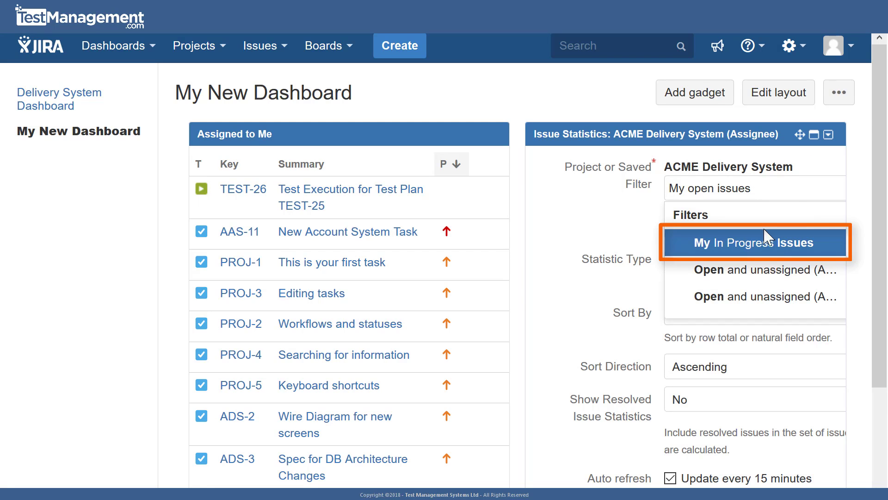
pyautogui.click(771, 247)
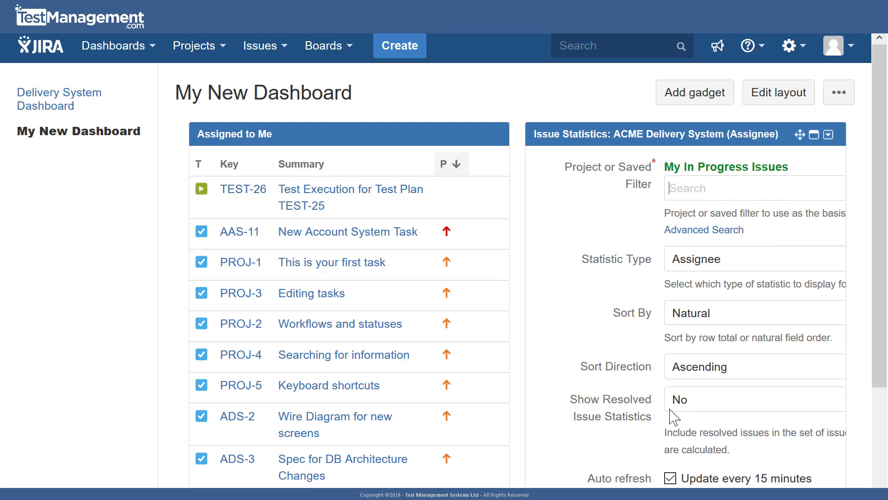
pyautogui.click(678, 497)
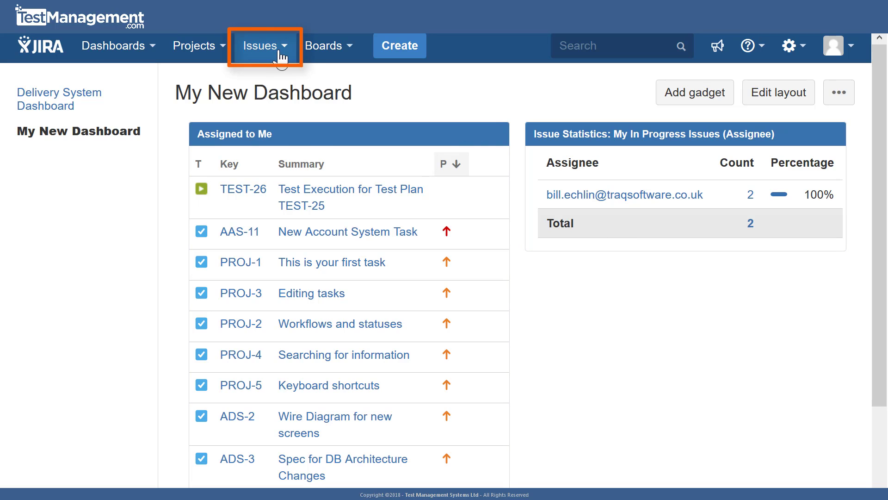
# - From the current issue search, start a new filter with project ACME Delivery System and assignee Unassigned
pyautogui.click(281, 57)
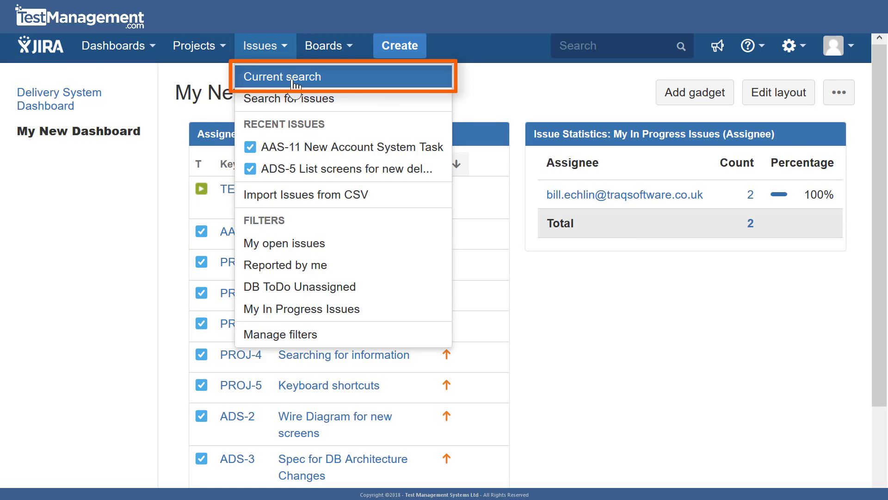
pyautogui.click(293, 85)
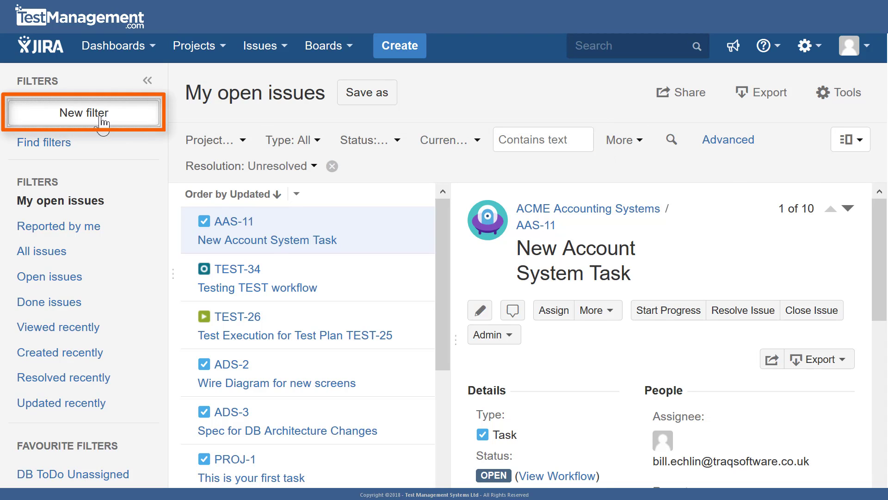
pyautogui.click(102, 122)
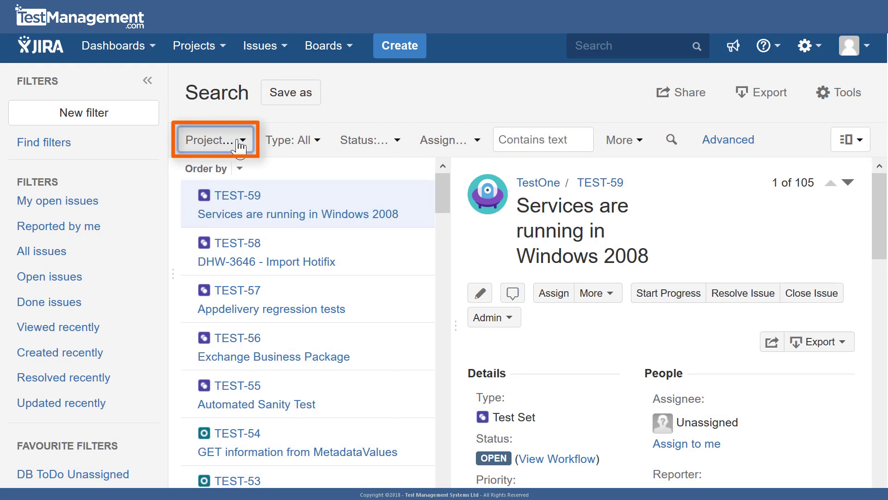
pyautogui.click(239, 143)
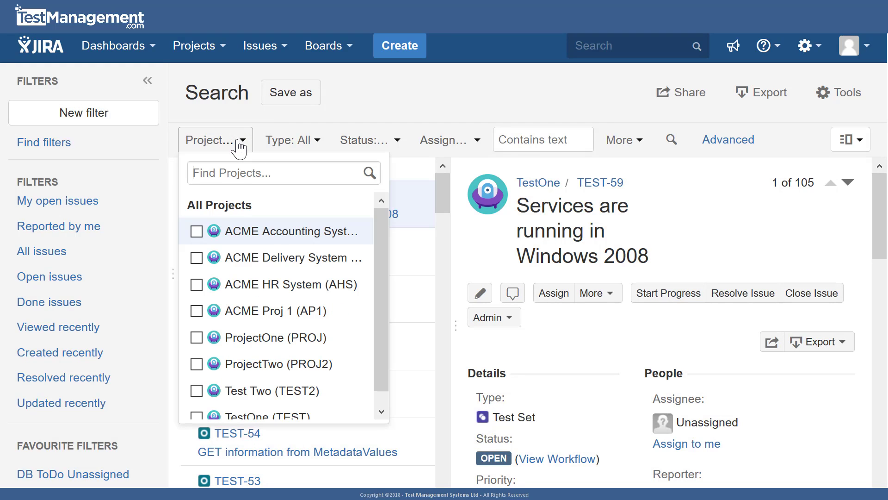
pyautogui.click(196, 258)
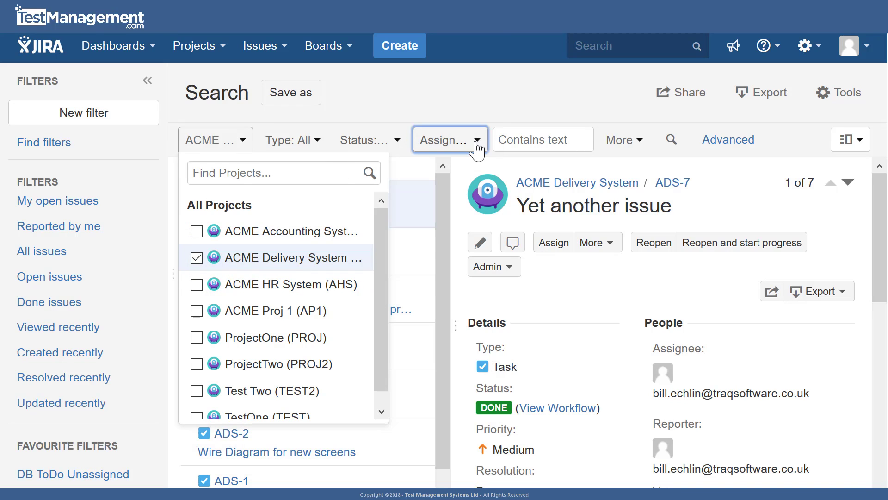
pyautogui.click(477, 147)
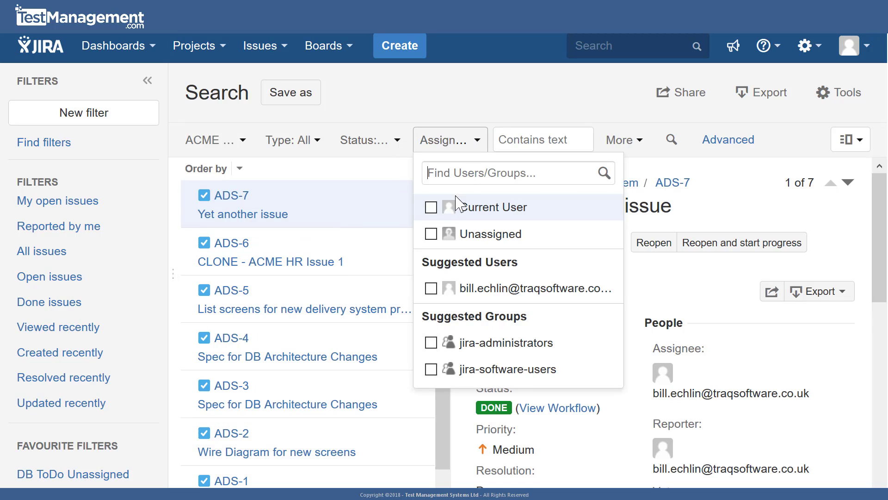
pyautogui.click(431, 235)
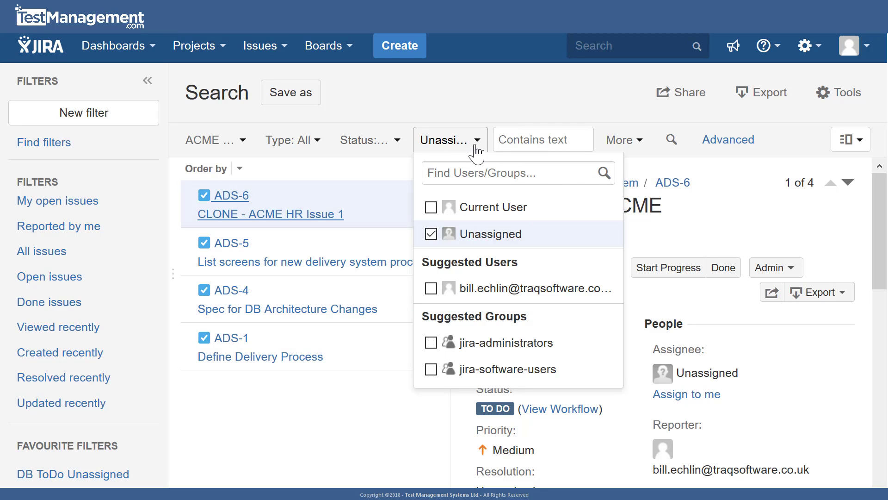
pyautogui.click(476, 152)
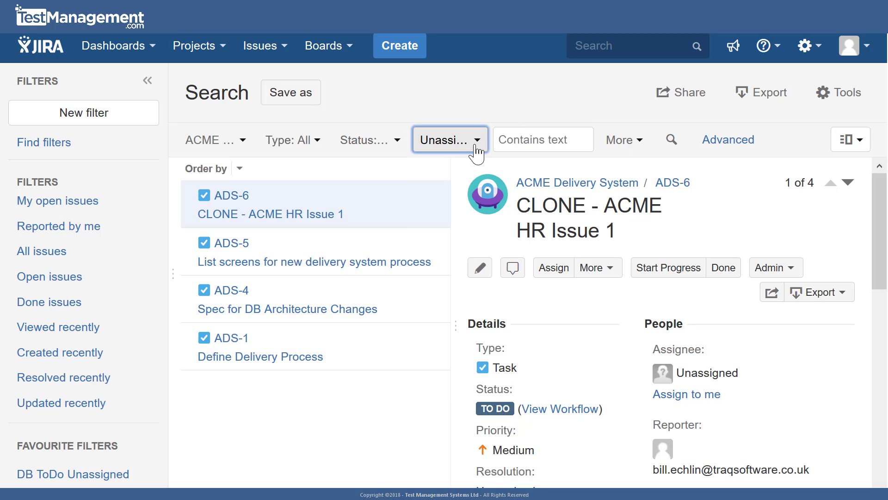
# - Save the search as a filter named "Unassigned Issues", copying the name before saving
pyautogui.click(280, 94)
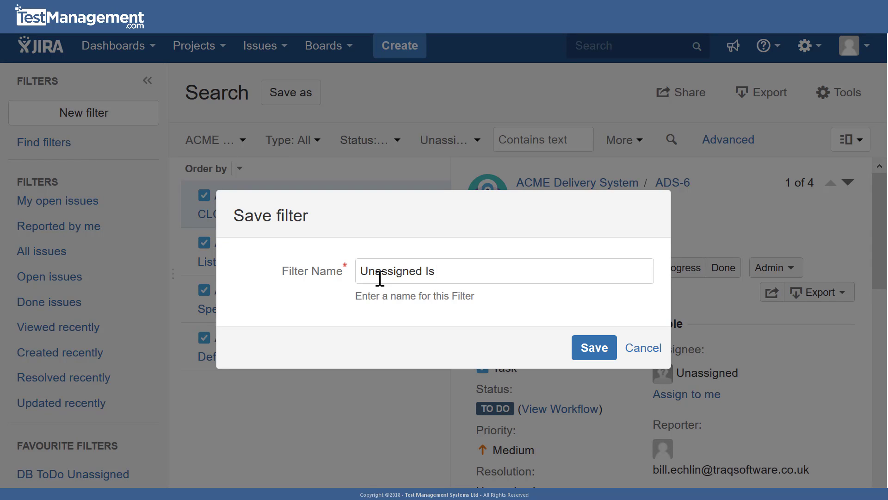
pyautogui.hotkey('ctrl', 'shift', 'Left')
pyautogui.hotkey('ctrl', 'shift', 'Left')
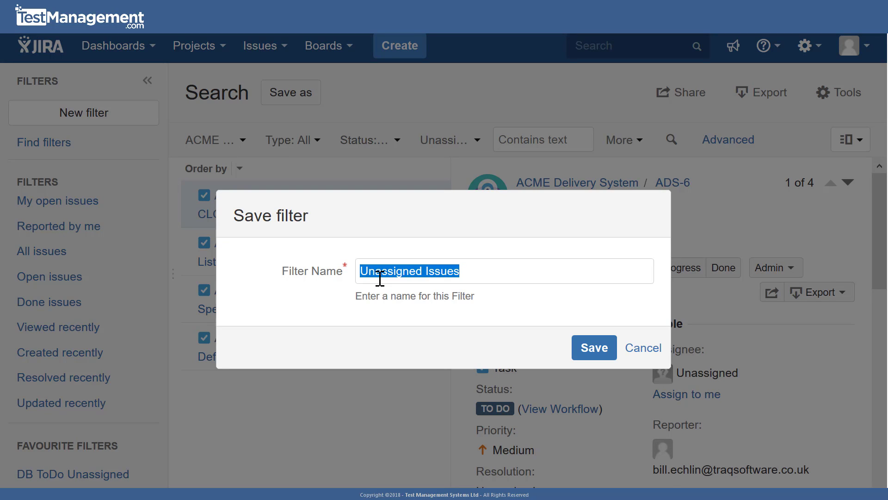
pyautogui.rightClick(437, 278)
pyautogui.click(494, 327)
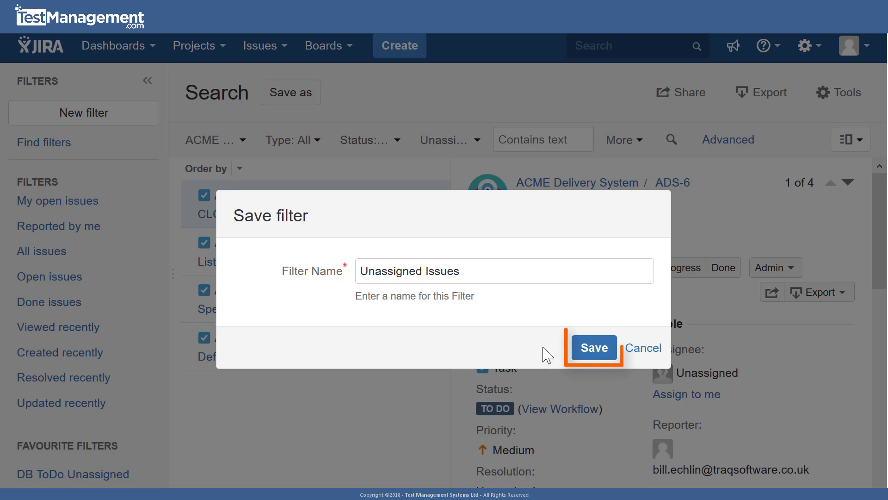
pyautogui.click(595, 348)
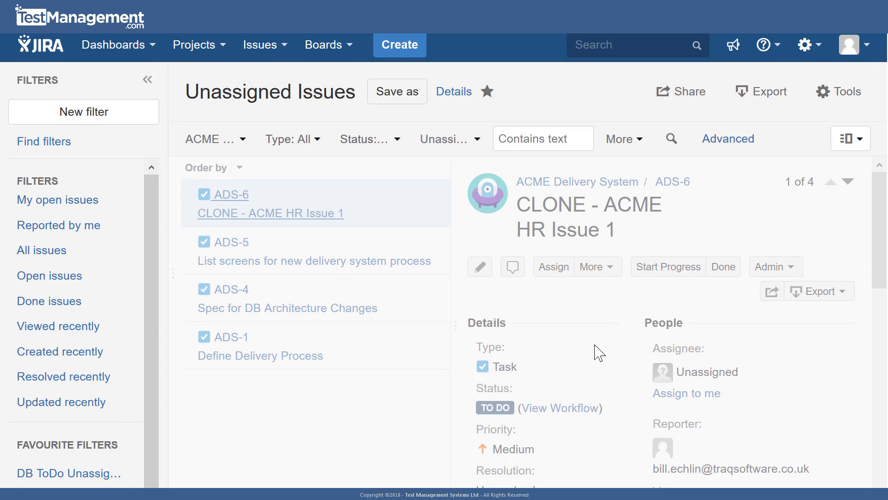
# - Return to My New Dashboard
pyautogui.click(152, 55)
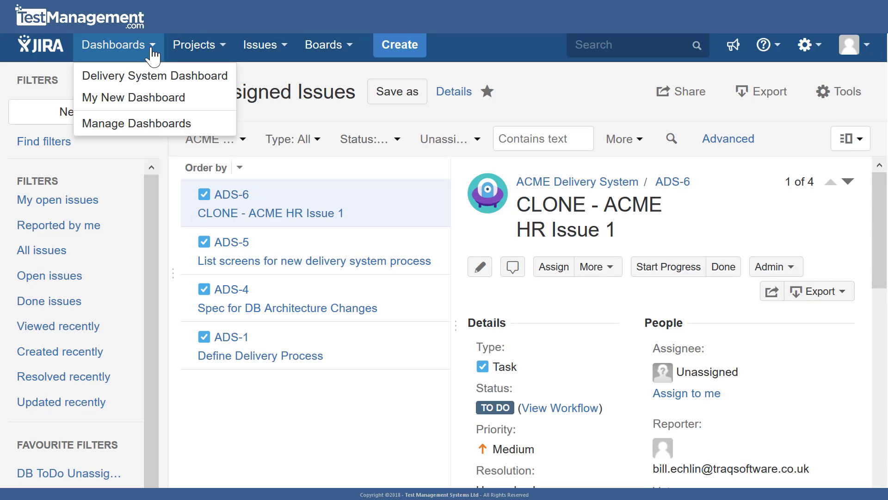
pyautogui.click(155, 104)
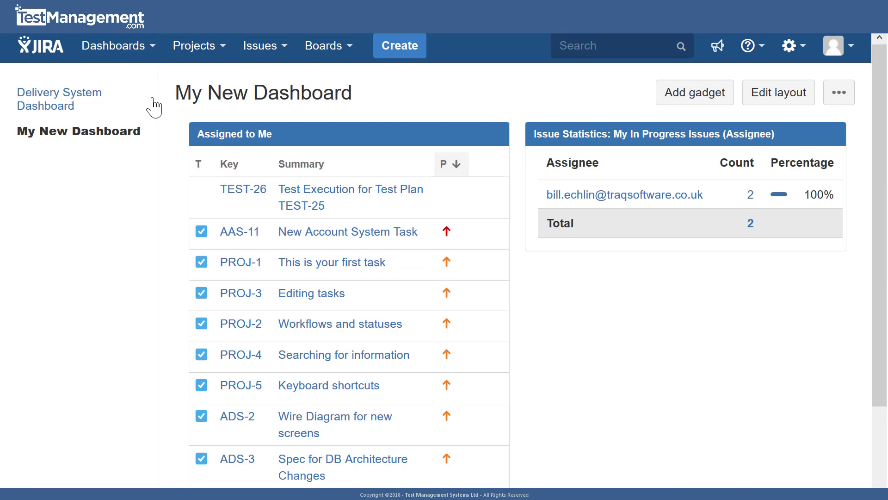
# - Try to base the Issue Statistics gadget on the Unassigned Issues filter by pasting the copied filter name and saving the configuration
pyautogui.moveTo(832, 135)
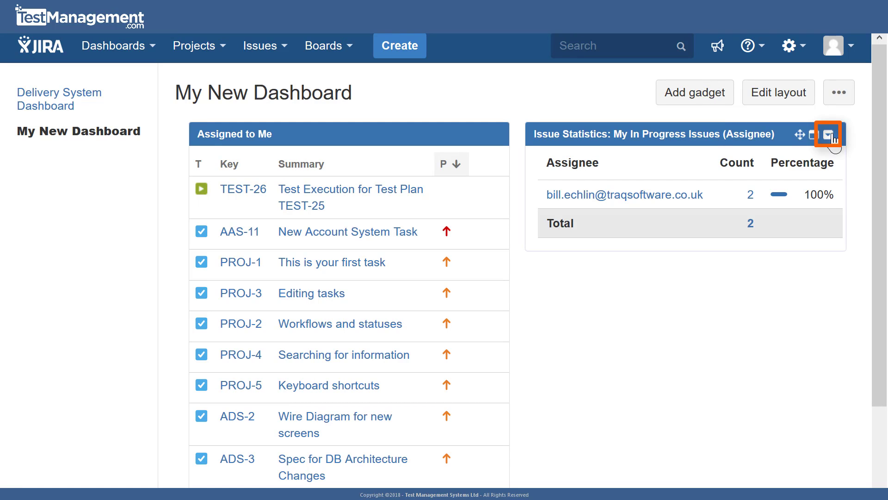
pyautogui.click(832, 135)
pyautogui.click(601, 221)
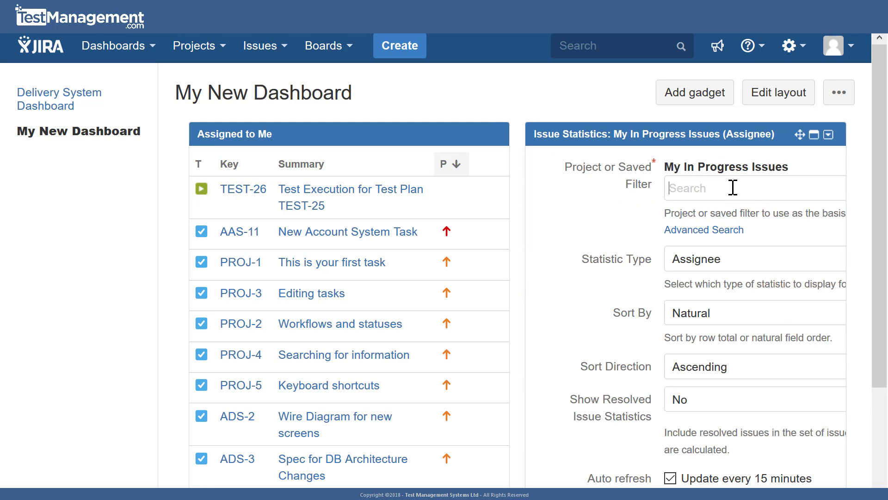
pyautogui.rightClick(734, 190)
pyautogui.click(788, 257)
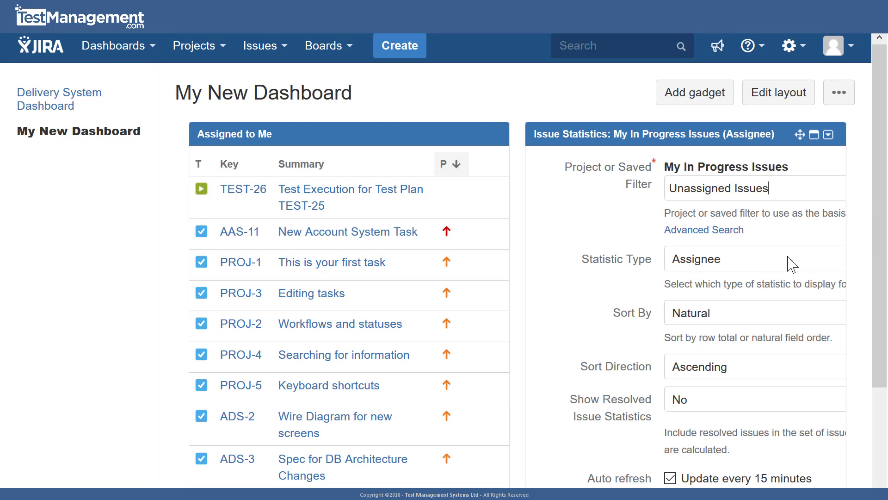
pyautogui.scroll(-2, 719, 403)
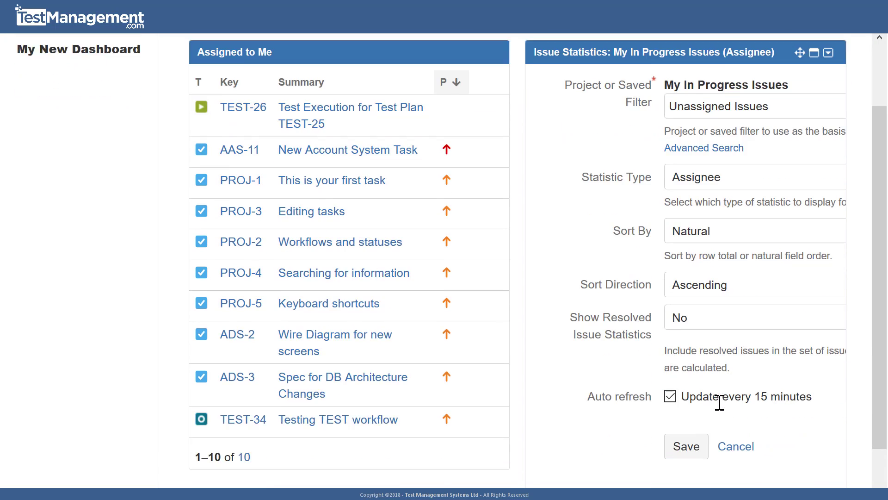
pyautogui.scroll(-2, 719, 403)
pyautogui.click(687, 361)
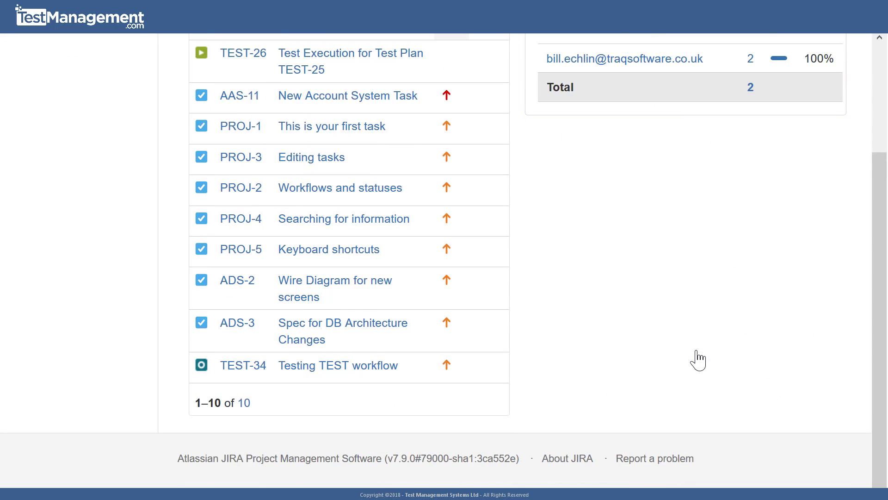
# - Edit the Issue Statistics gadget again, search for "Unassigned Issues", choose the matching saved filter, and save the configuration
pyautogui.scroll(3, 699, 361)
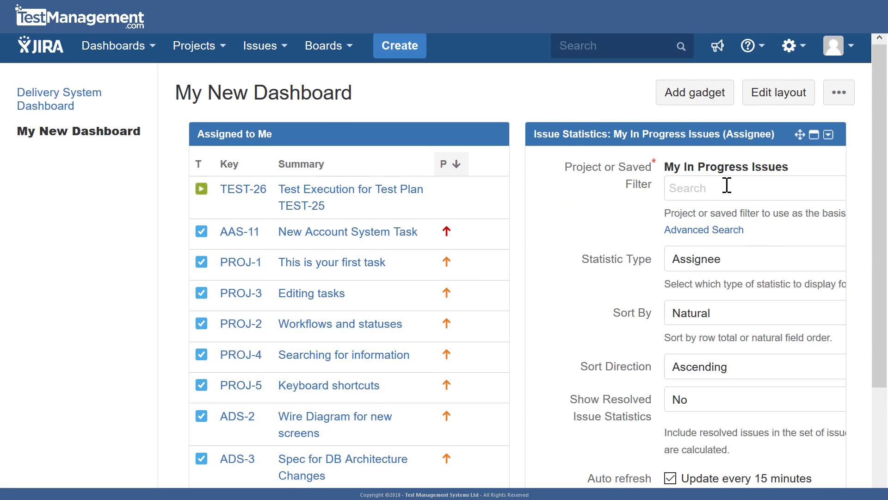
pyautogui.write('Unassigned Issues')
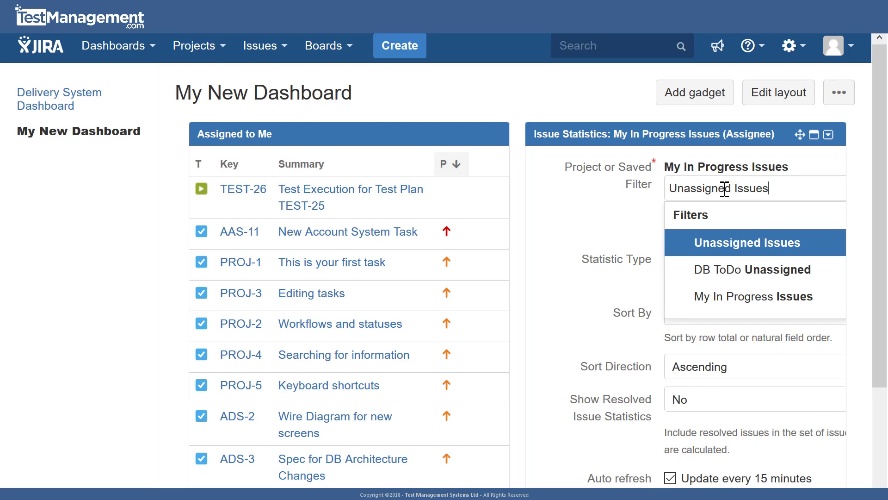
pyautogui.click(758, 244)
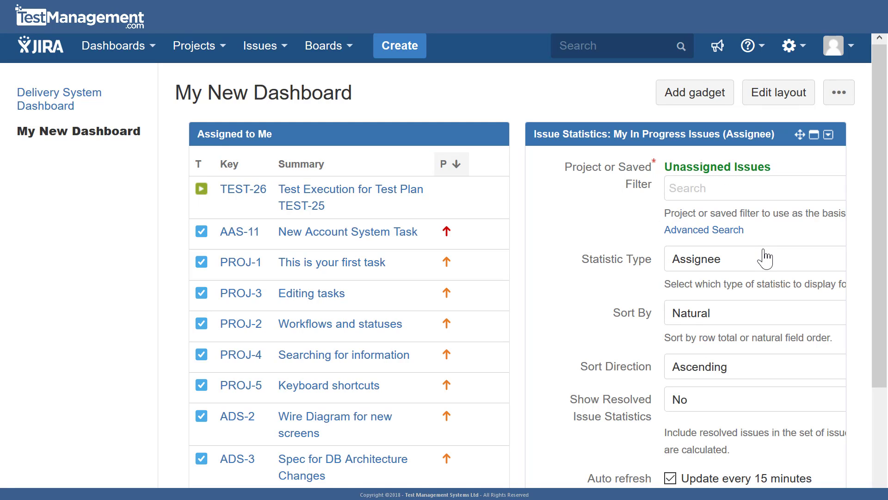
pyautogui.scroll(-2, 768, 255)
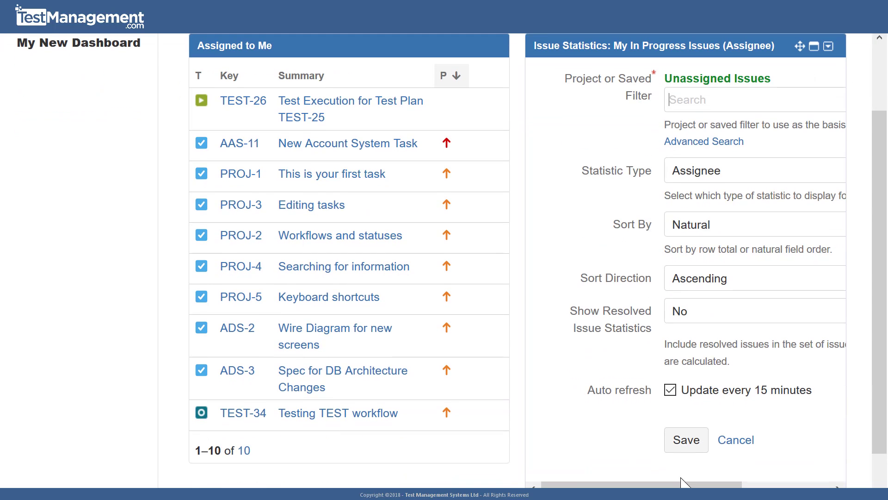
pyautogui.click(685, 440)
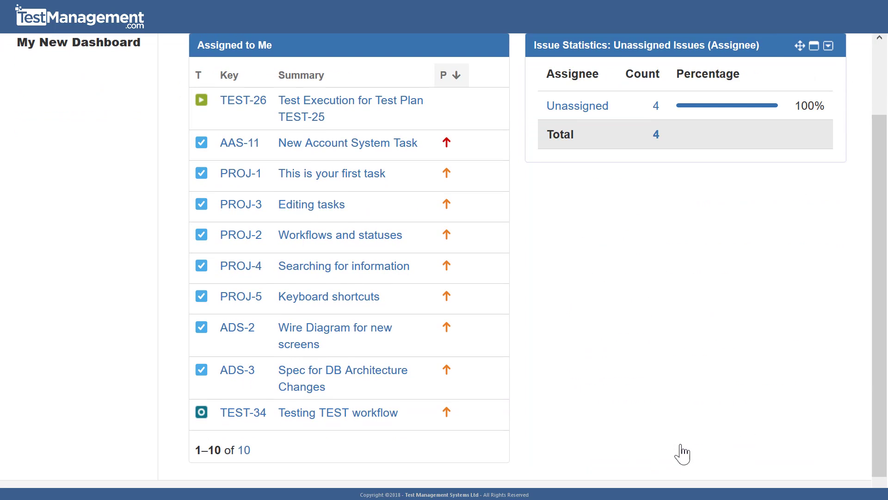
pyautogui.scroll(2, 688, 352)
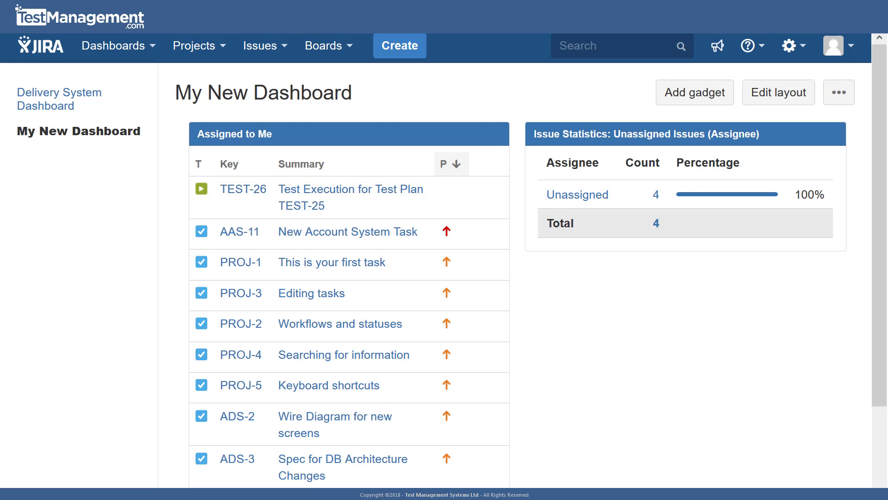
# - In the current issue search, set the status to In Progress and change the assignee from Unassigned to Current User
pyautogui.click(280, 56)
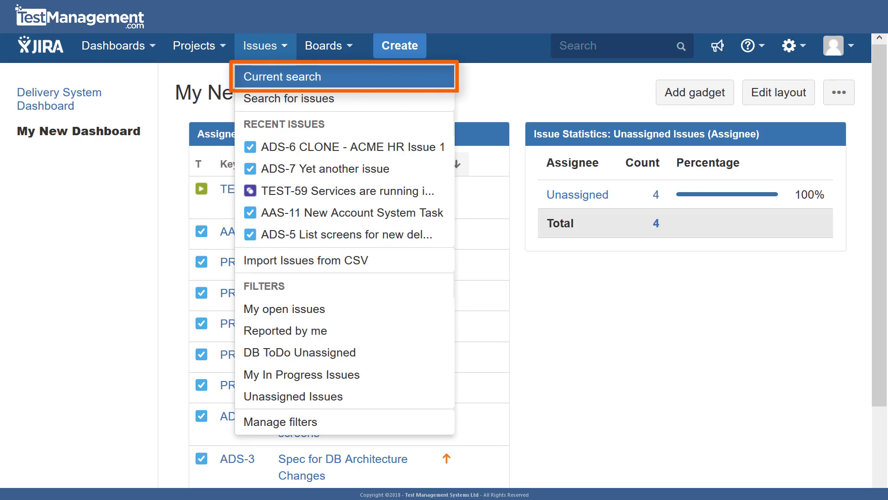
pyautogui.click(303, 78)
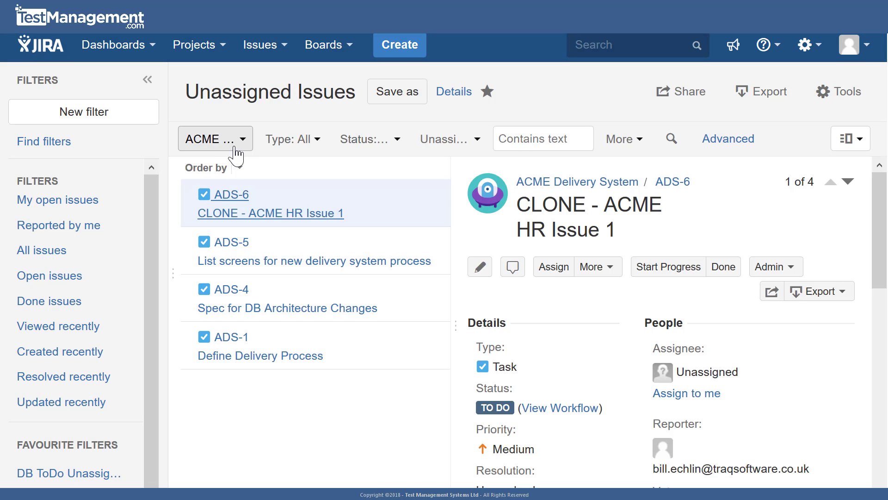
pyautogui.click(397, 143)
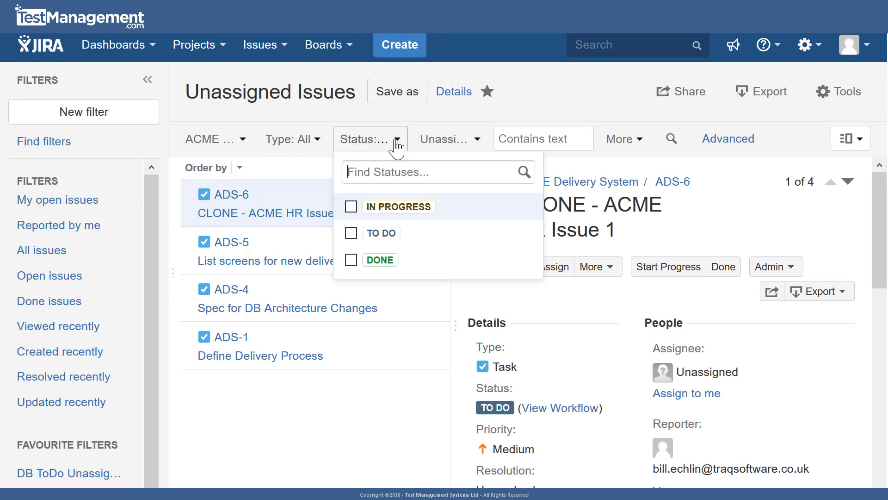
pyautogui.click(352, 208)
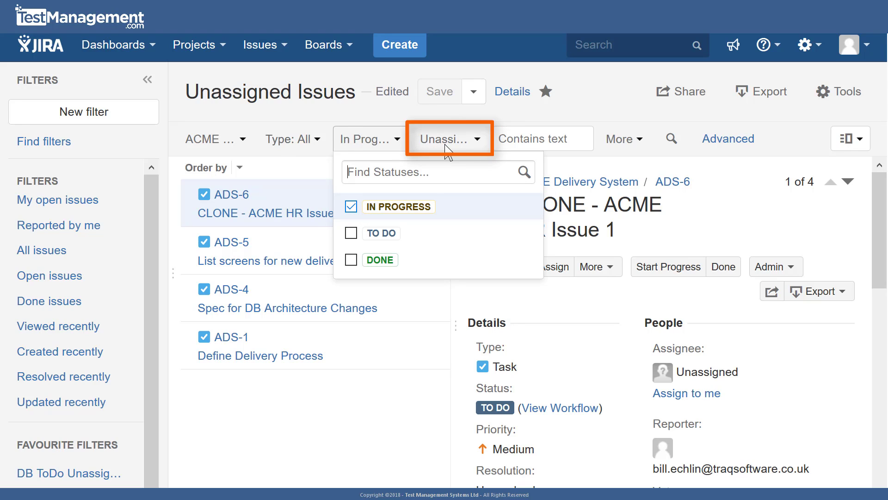
pyautogui.click(480, 142)
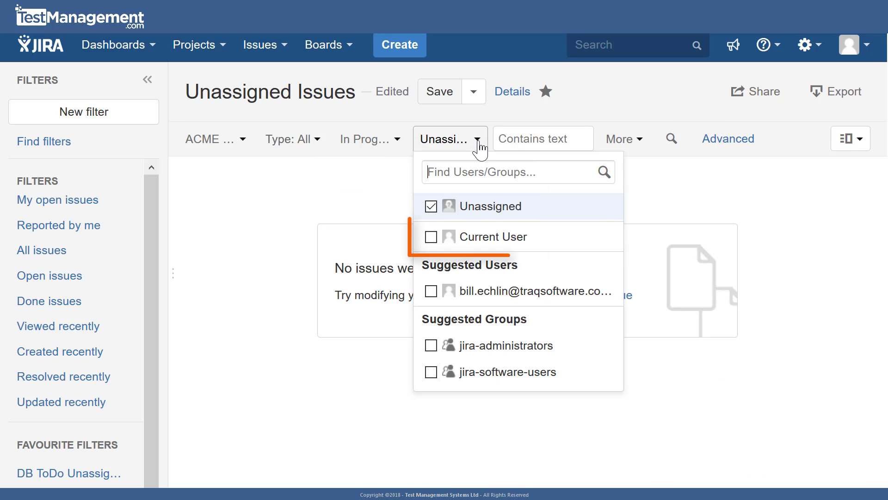
pyautogui.click(431, 237)
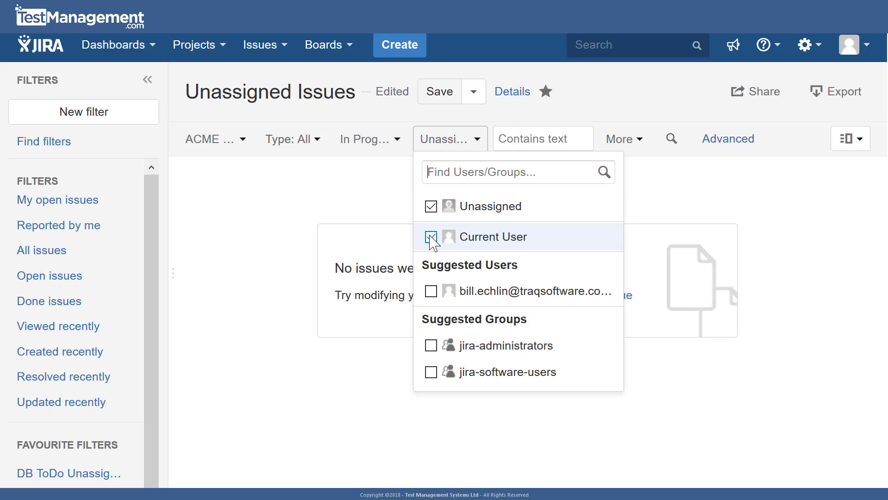
pyautogui.click(431, 207)
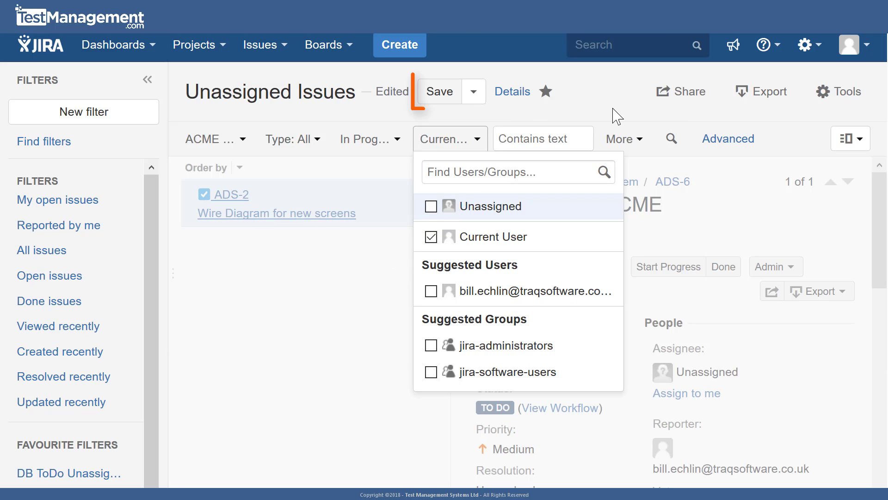
# - Try to save the edited search as a separate filter named "My In Progress Issues", copying the name before saving
pyautogui.click(476, 94)
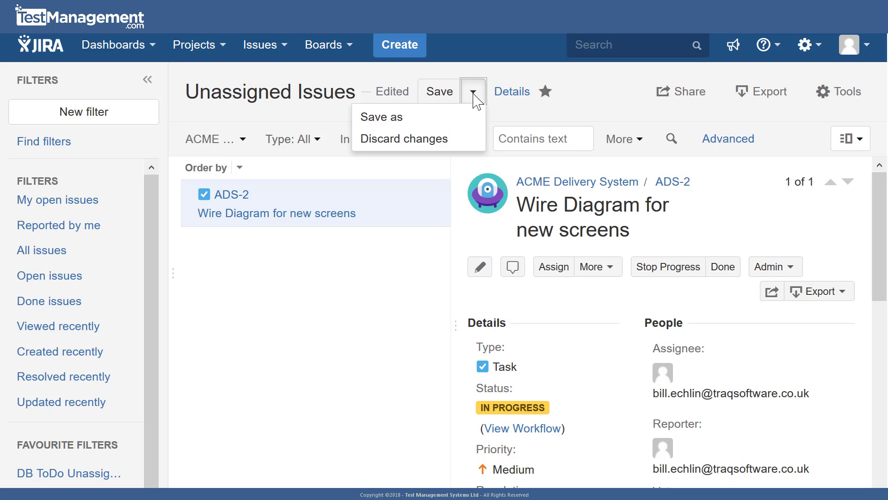
pyautogui.click(458, 121)
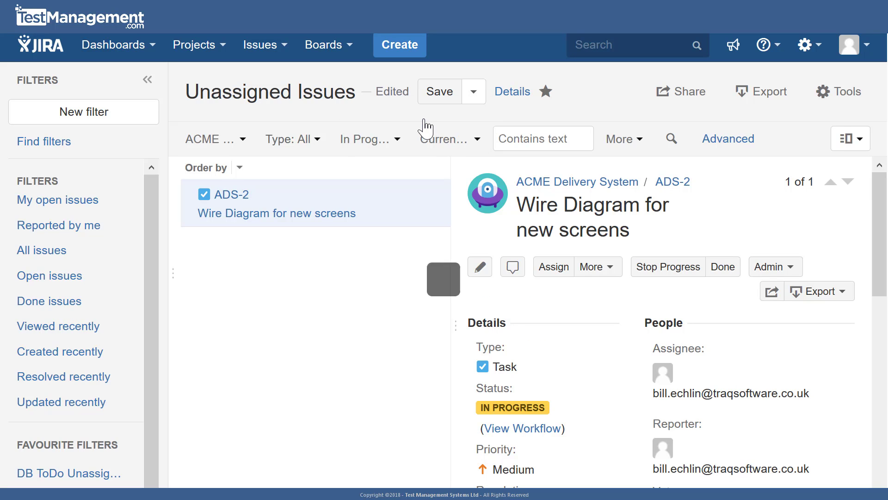
pyautogui.click(395, 268)
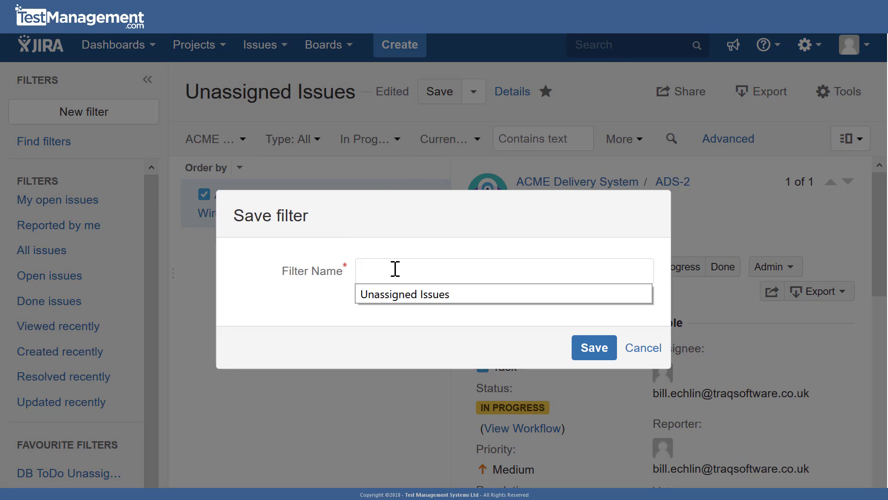
pyautogui.write('My In Progress I')
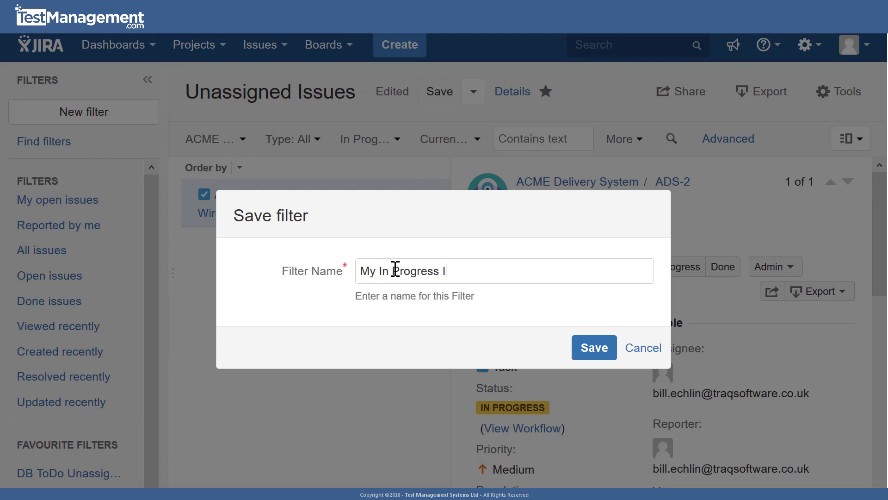
pyautogui.write('ssues')
pyautogui.tripleClick(395, 269)
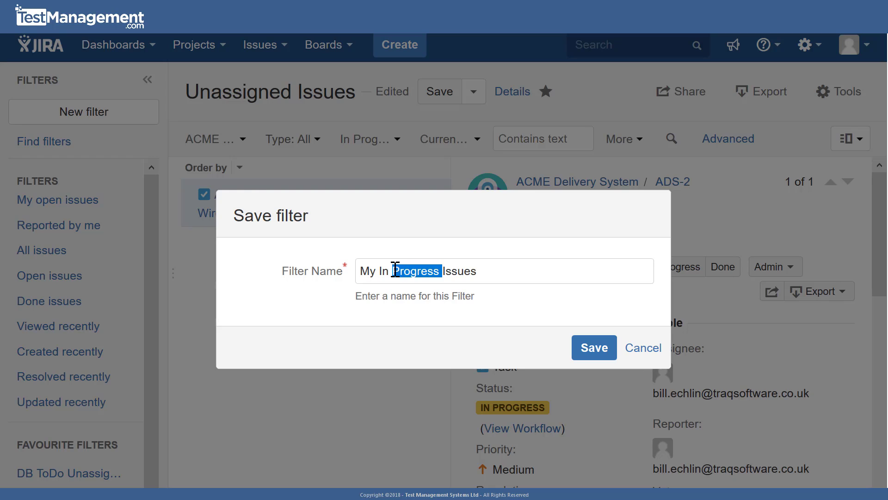
pyautogui.rightClick(459, 271)
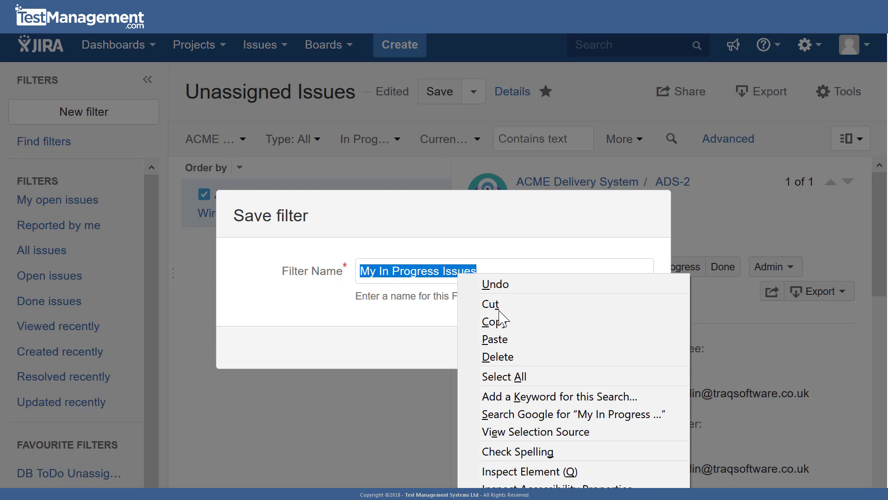
pyautogui.click(510, 322)
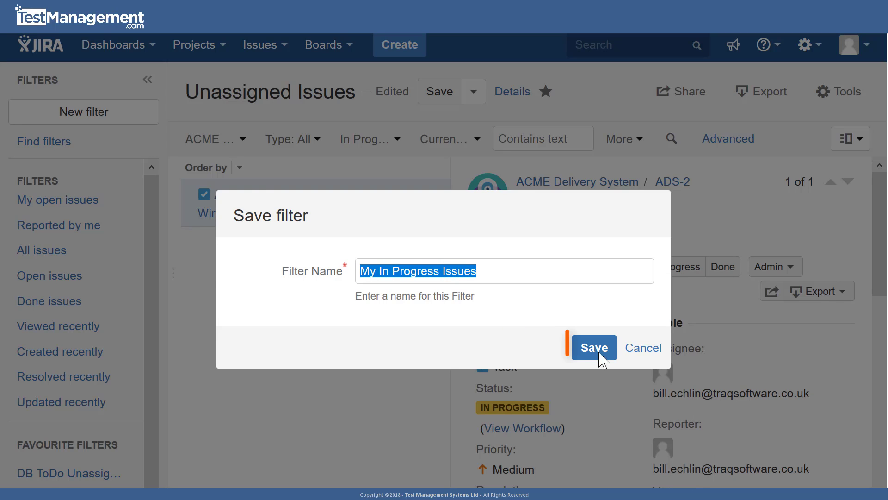
pyautogui.click(591, 354)
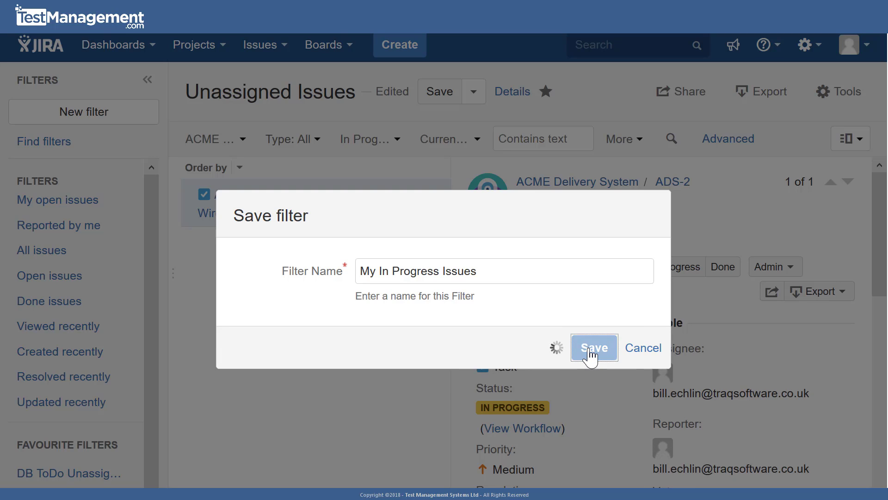
# - Change the new filter's name to "My In Progress Issues 2" and save it
pyautogui.click(520, 267)
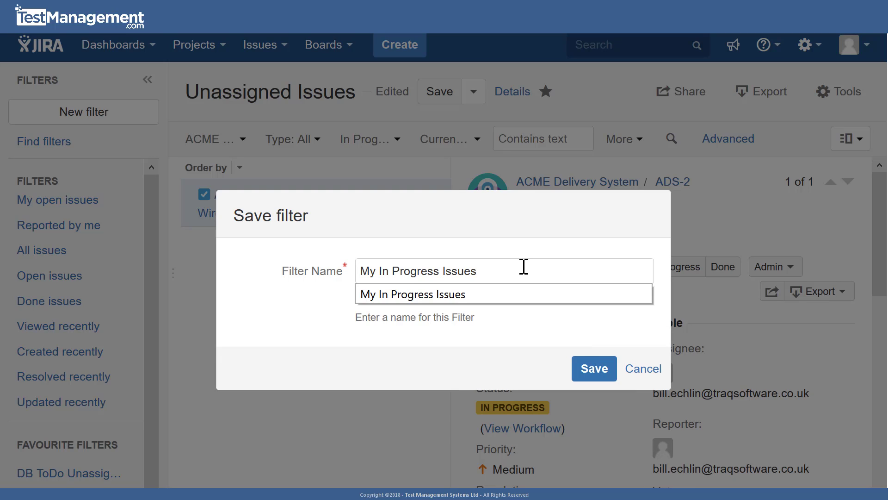
pyautogui.write('2')
pyautogui.click(597, 367)
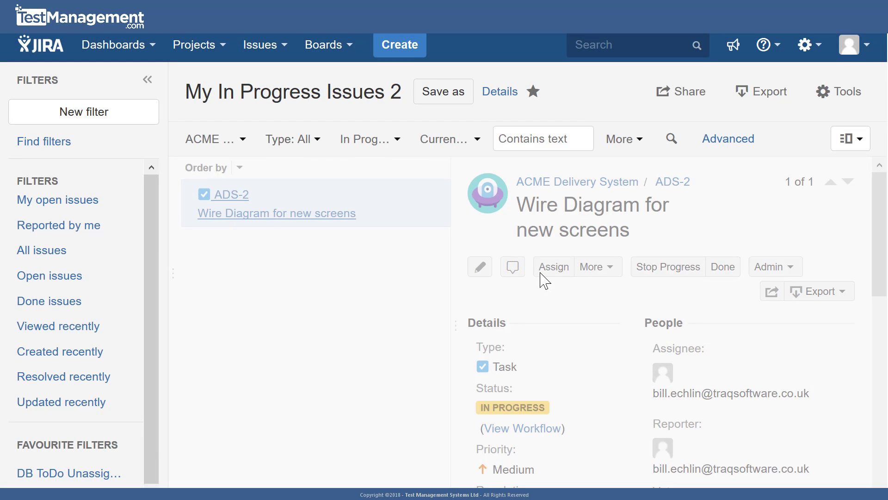
# - Leave the issue search and open My New Dashboard
pyautogui.click(157, 51)
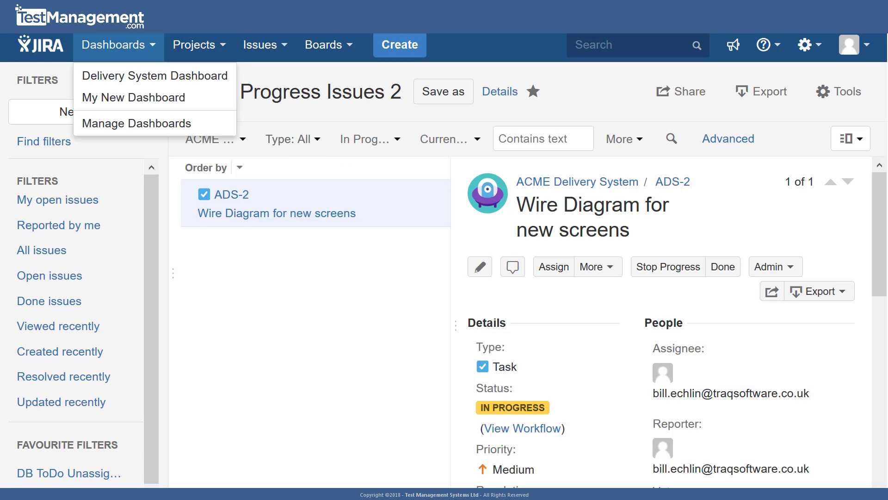
pyautogui.click(157, 83)
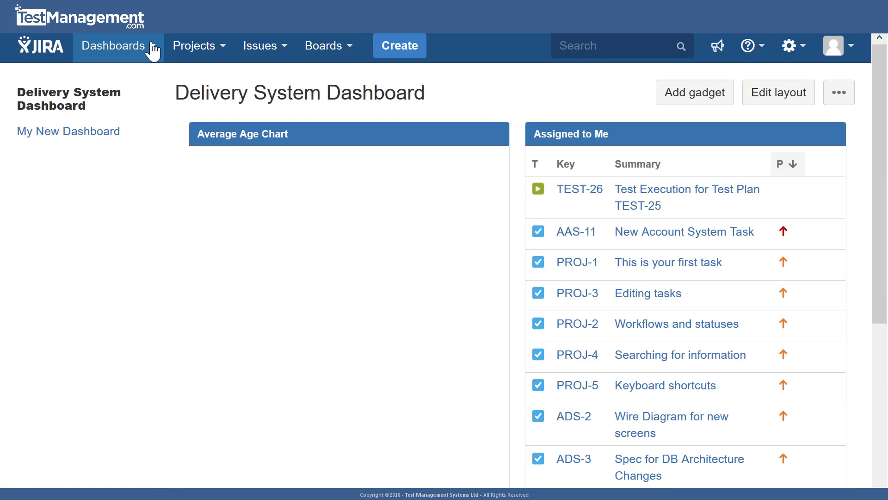
pyautogui.click(152, 49)
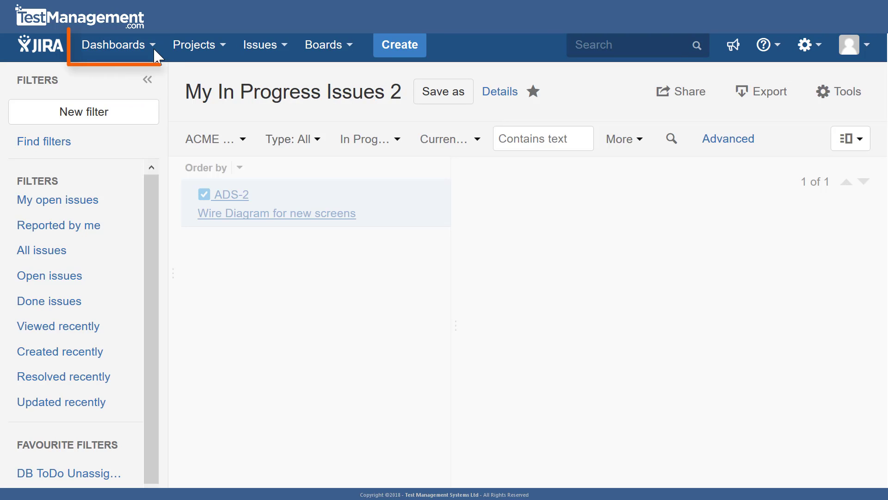
pyautogui.click(154, 47)
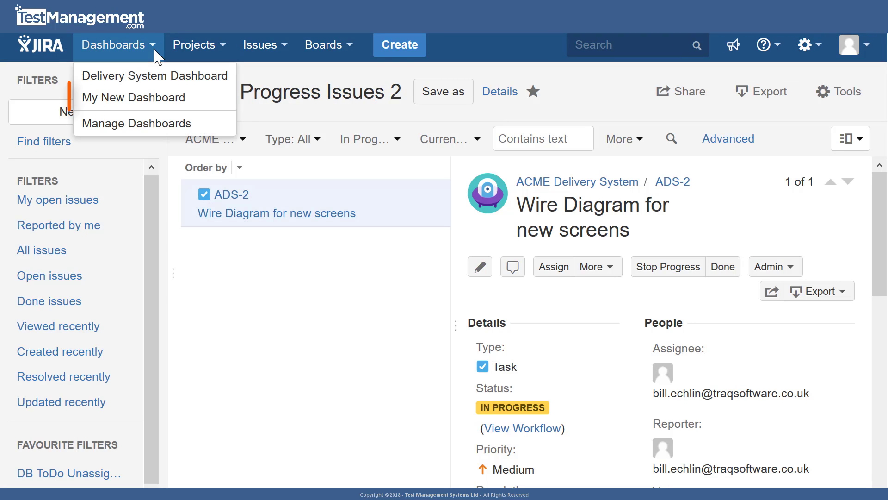
pyautogui.click(157, 98)
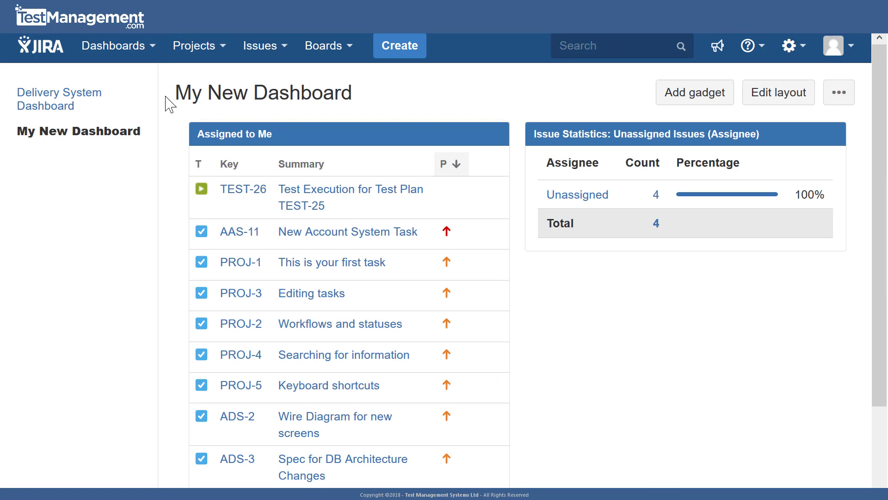
# - Load all available gadgets, search for "average age" and add the Average Age Chart gadget to My New Dashboard
pyautogui.click(684, 99)
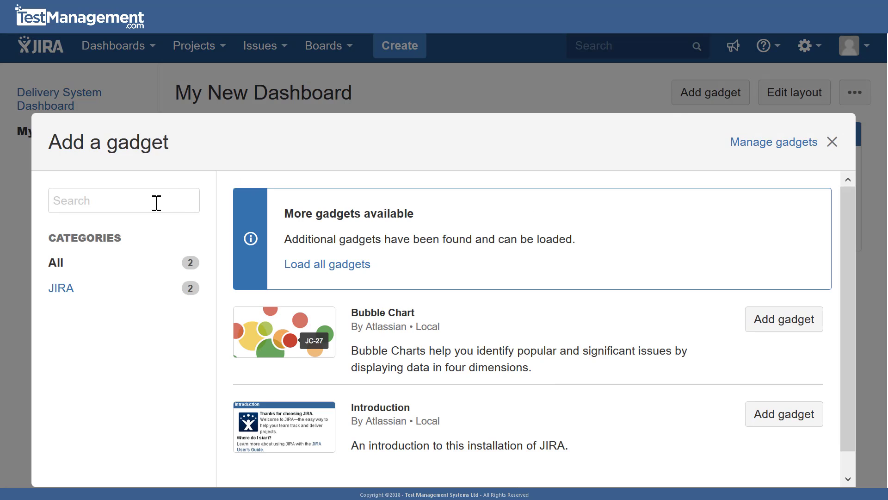
pyautogui.write('average age')
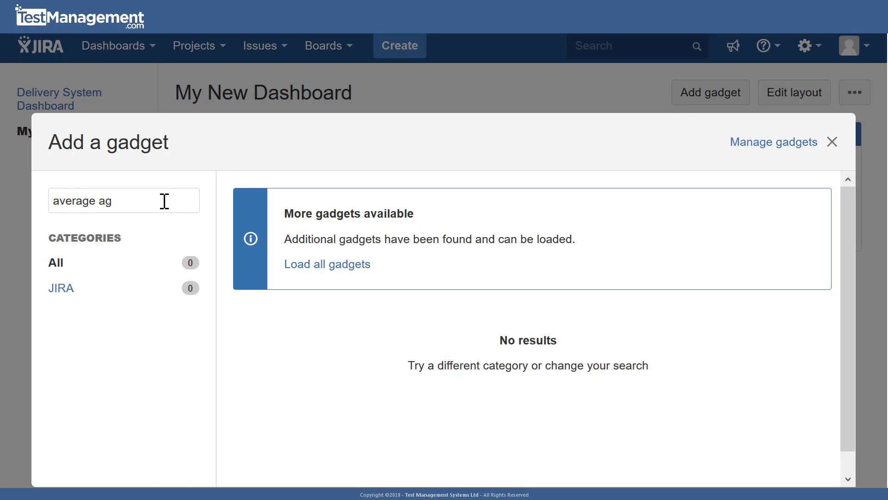
pyautogui.click(311, 268)
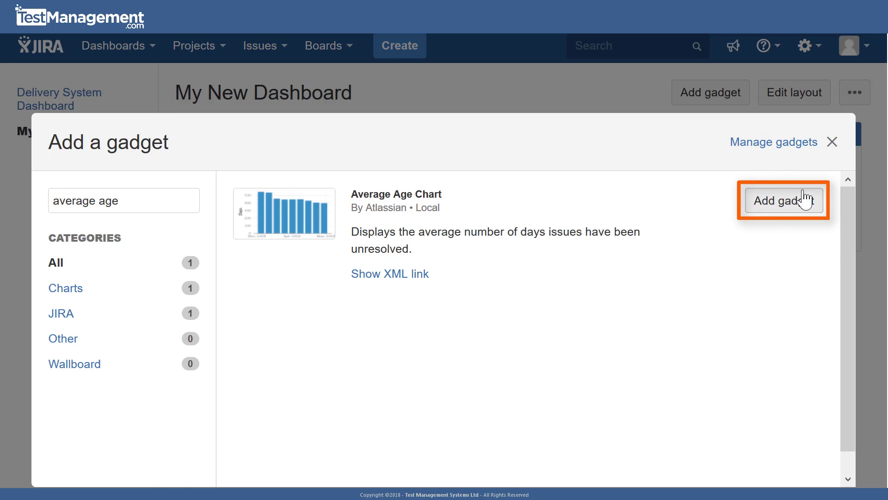
pyautogui.click(759, 208)
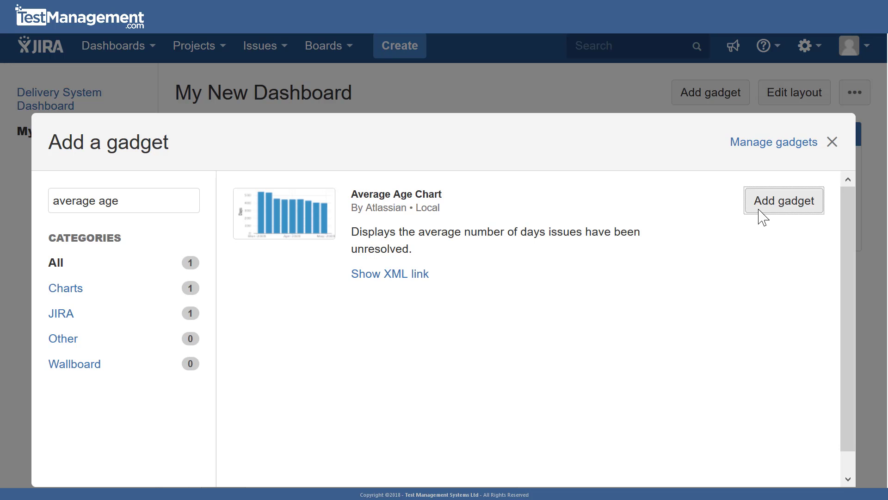
pyautogui.click(832, 141)
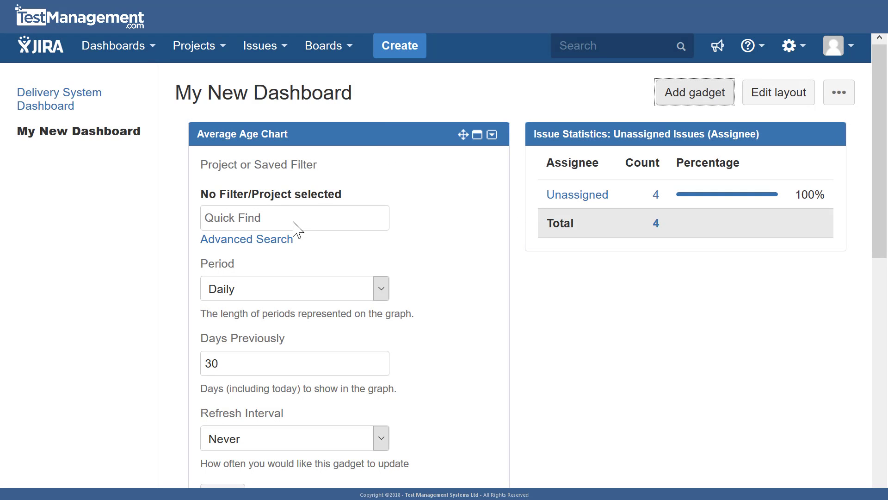
# - Choose the saved filter "My In Progress Issues 2" as the basis of the Average Age Chart gadget
pyautogui.click(294, 221)
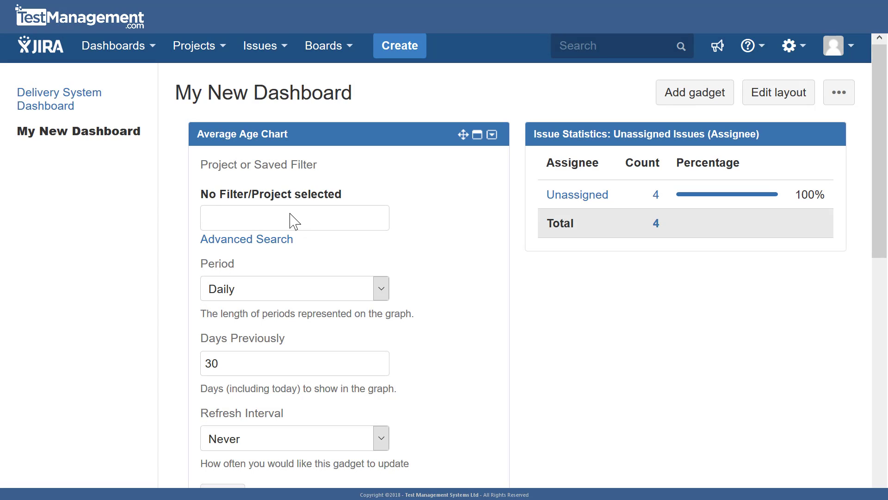
pyautogui.write('My In Progress Issues 2')
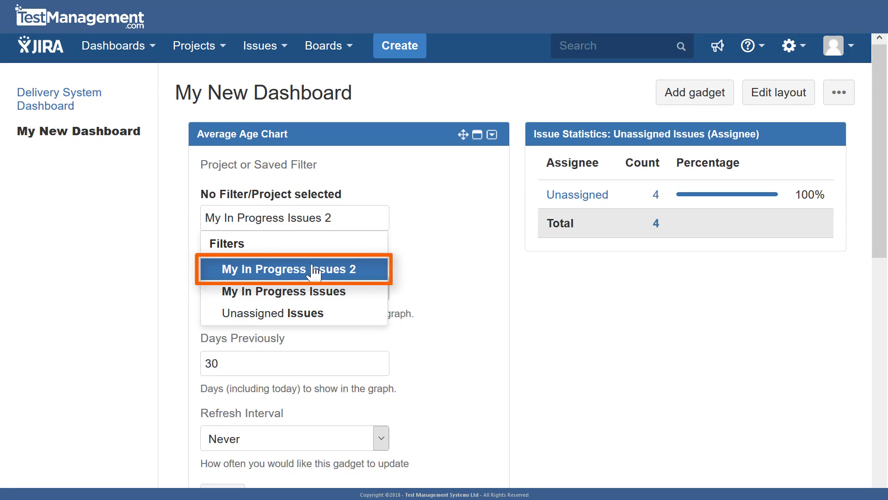
pyautogui.click(319, 271)
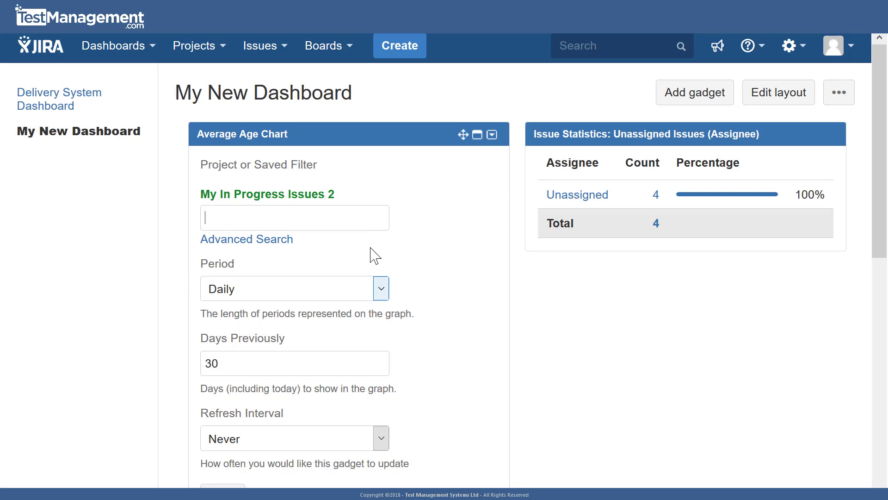
# - Set the Average Age Chart's period to Weekly and save the gadget configuration
pyautogui.scroll(-2, 394, 257)
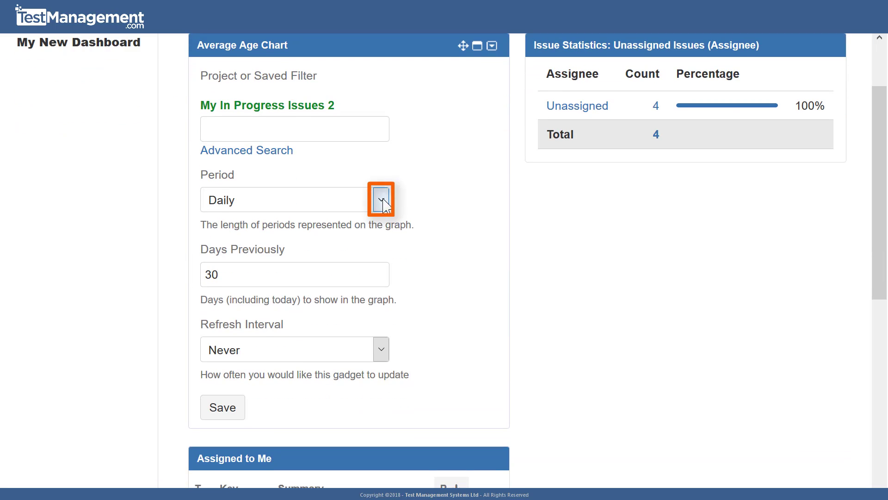
pyautogui.click(382, 200)
pyautogui.click(363, 259)
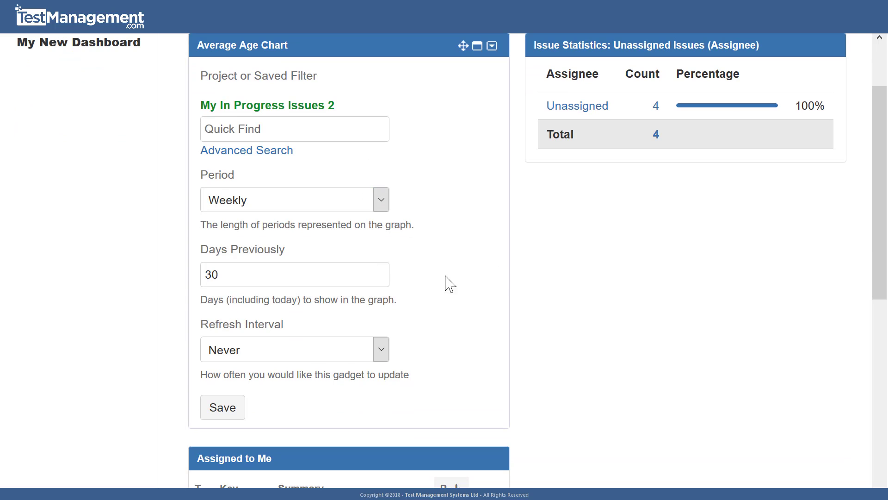
pyautogui.scroll(-1, 437, 280)
pyautogui.scroll(-1, 435, 280)
pyautogui.click(221, 318)
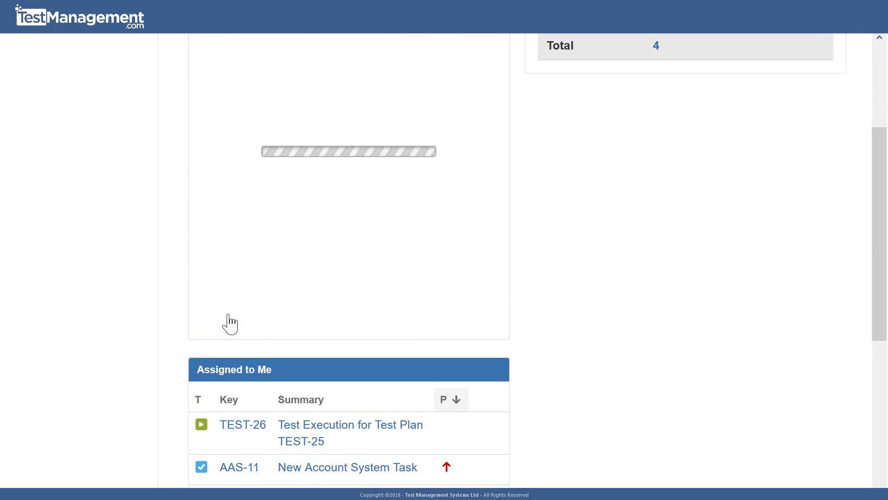
pyautogui.scroll(4, 680, 338)
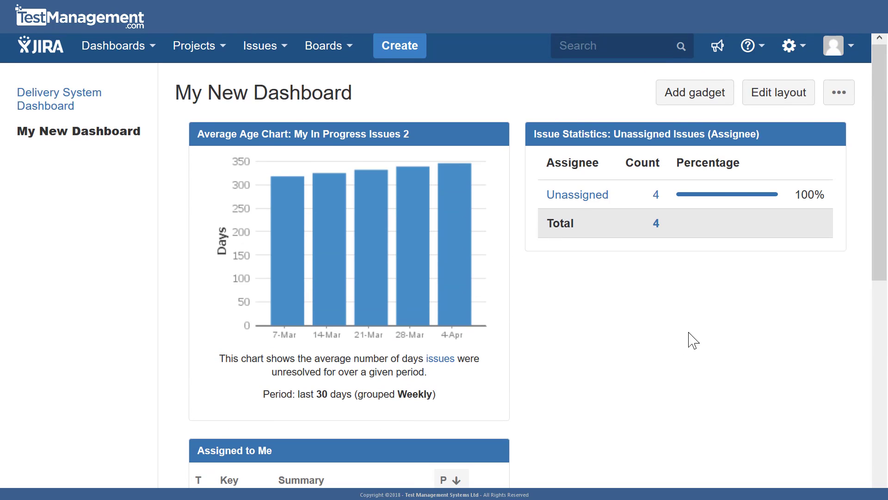